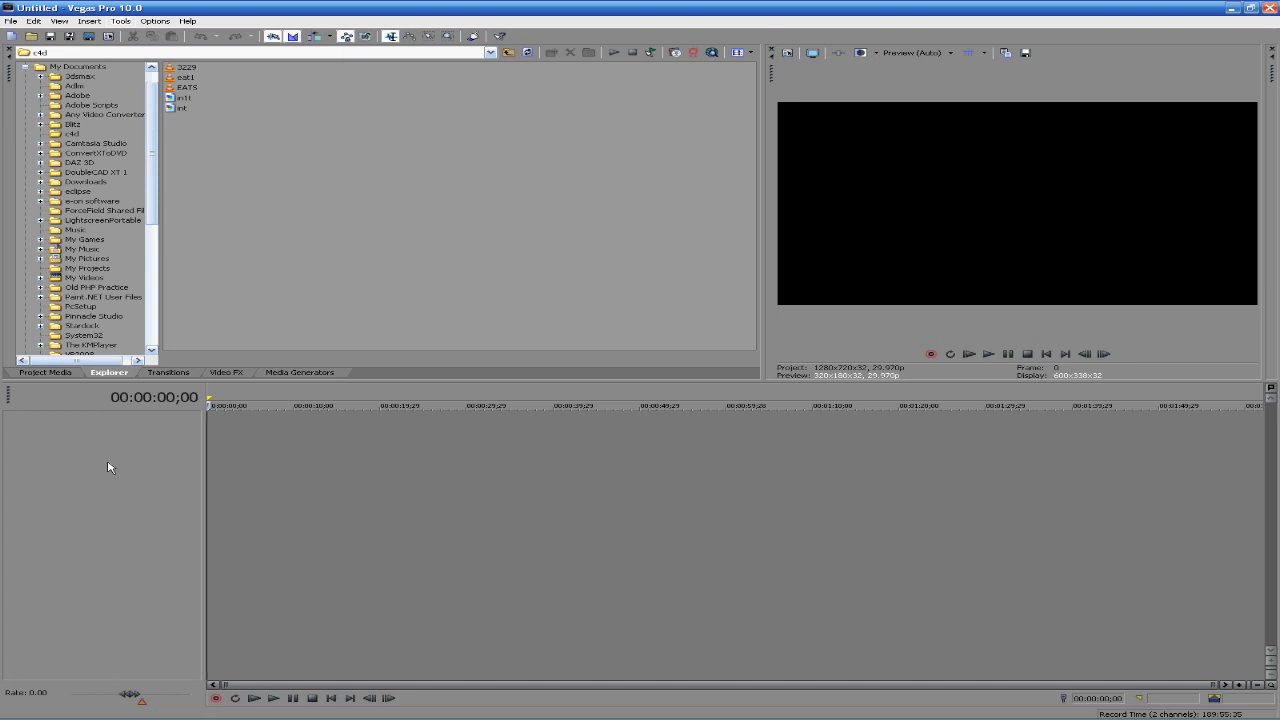
# Widen the video preview and add "All Clips Favourite game" from the Downloads folder to the timeline
pyautogui.moveTo(765, 355); pyautogui.dragTo(559, 337)
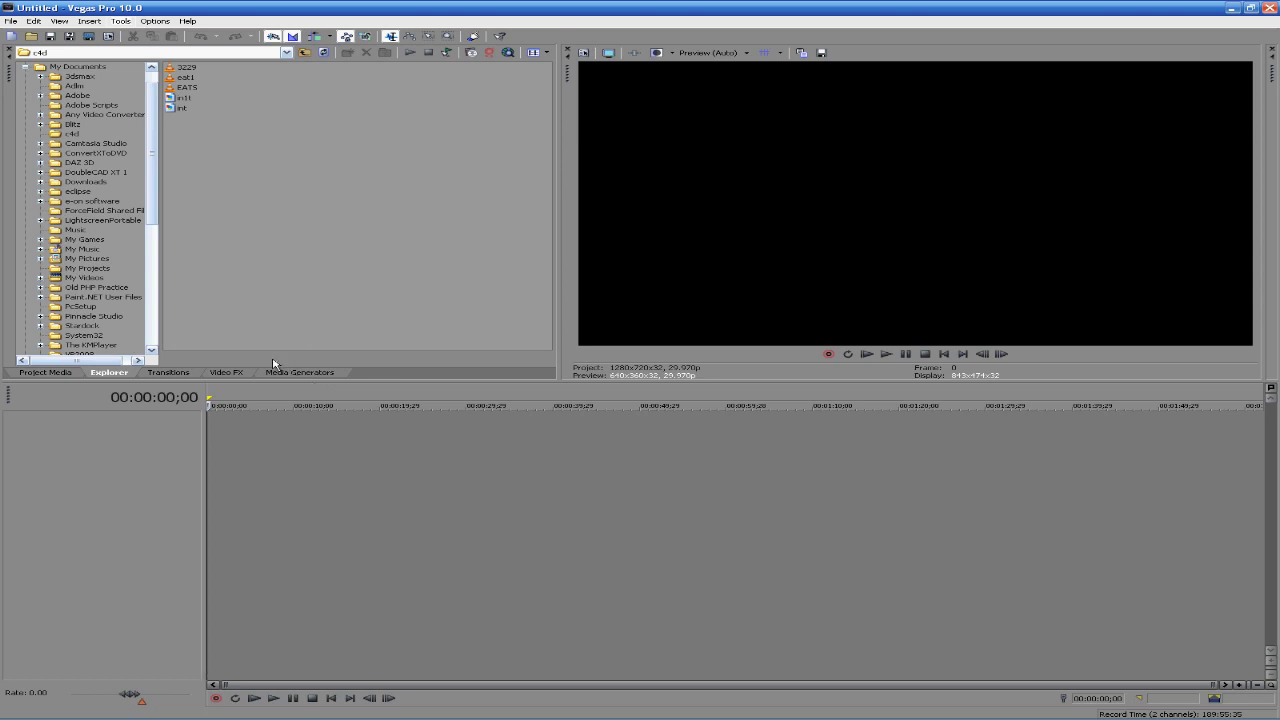
pyautogui.click(96, 175)
pyautogui.click(98, 183)
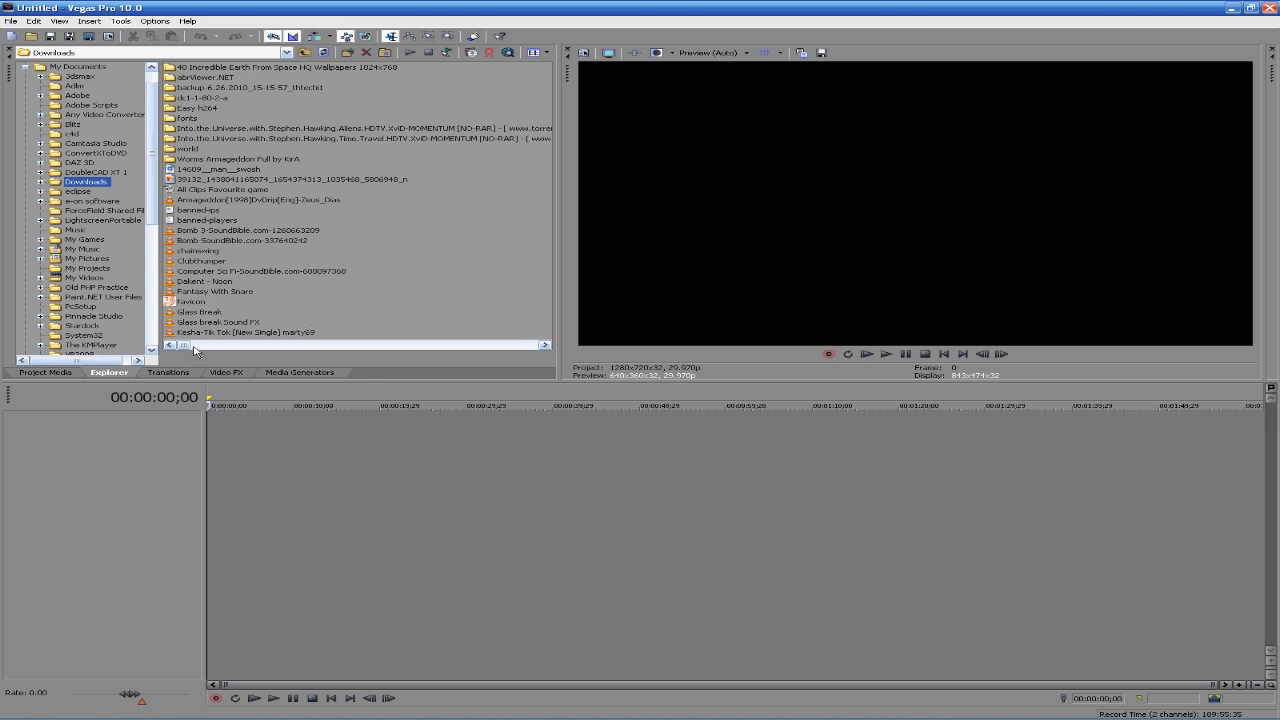
pyautogui.doubleClick(219, 190)
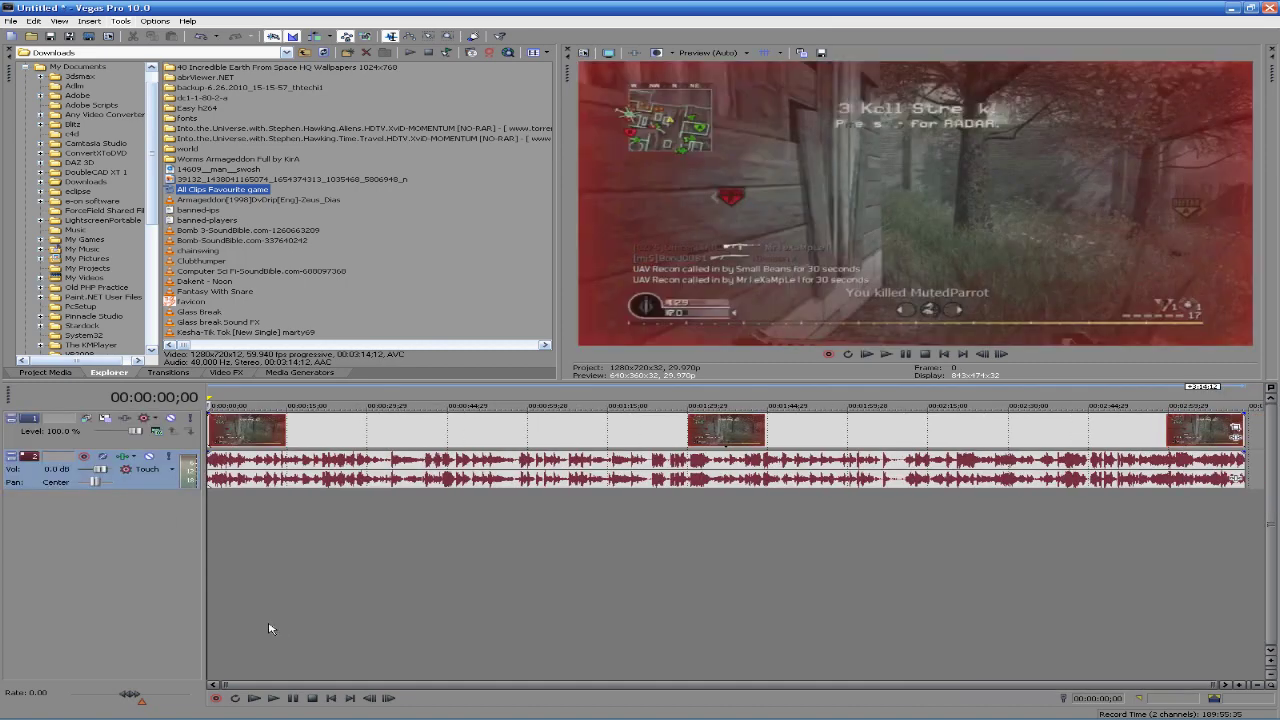
# Scrub through the gameplay footage to examine its shots, going frame by frame back from 00:01:12;01
pyautogui.click(482, 430)
pyautogui.click(600, 428)
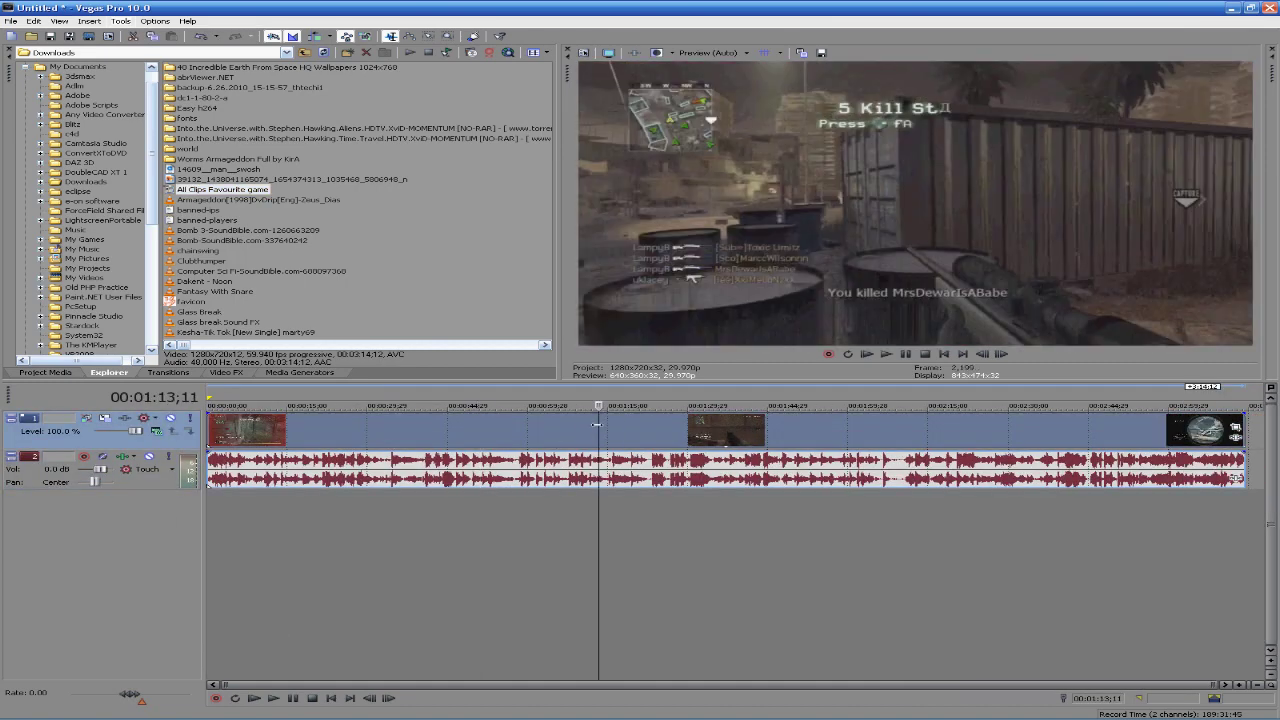
pyautogui.click(591, 427)
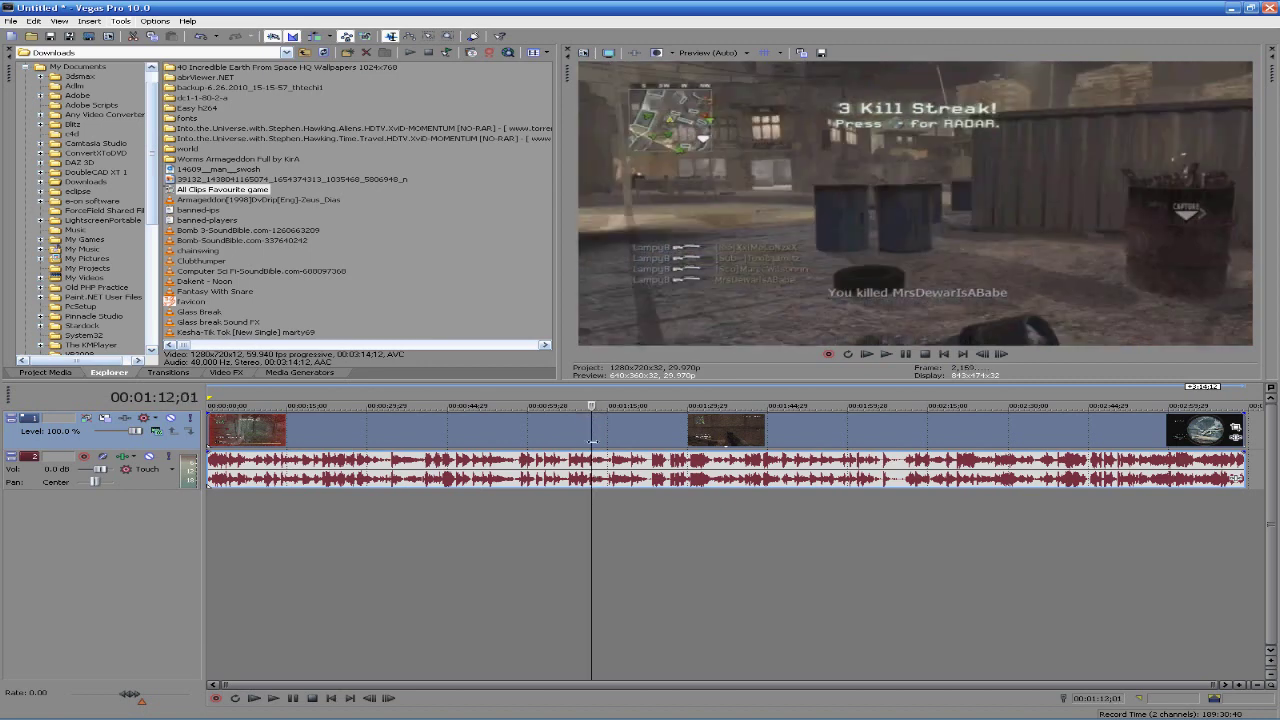
pyautogui.hotkey('alt', 'Left')
pyautogui.hotkey('alt', 'Left')
pyautogui.hotkey('alt', 'Left')
pyautogui.hotkey('alt', 'Left')
pyautogui.hotkey('alt', 'Left')
pyautogui.hotkey('alt', 'Left')
pyautogui.hotkey('alt', 'Left')
pyautogui.hotkey('alt', 'Left')
pyautogui.hotkey('alt', 'Left')
pyautogui.hotkey('alt', 'Left')
pyautogui.hotkey('alt', 'Left')
pyautogui.hotkey('alt', 'Left')
pyautogui.hotkey('alt', 'Left')
pyautogui.hotkey('alt', 'Left')
pyautogui.hotkey('alt', 'Left')
pyautogui.hotkey('alt', 'Left')
pyautogui.hotkey('alt', 'Left')
pyautogui.hotkey('alt', 'Left')
pyautogui.hotkey('alt', 'Left')
pyautogui.hotkey('alt', 'Left')
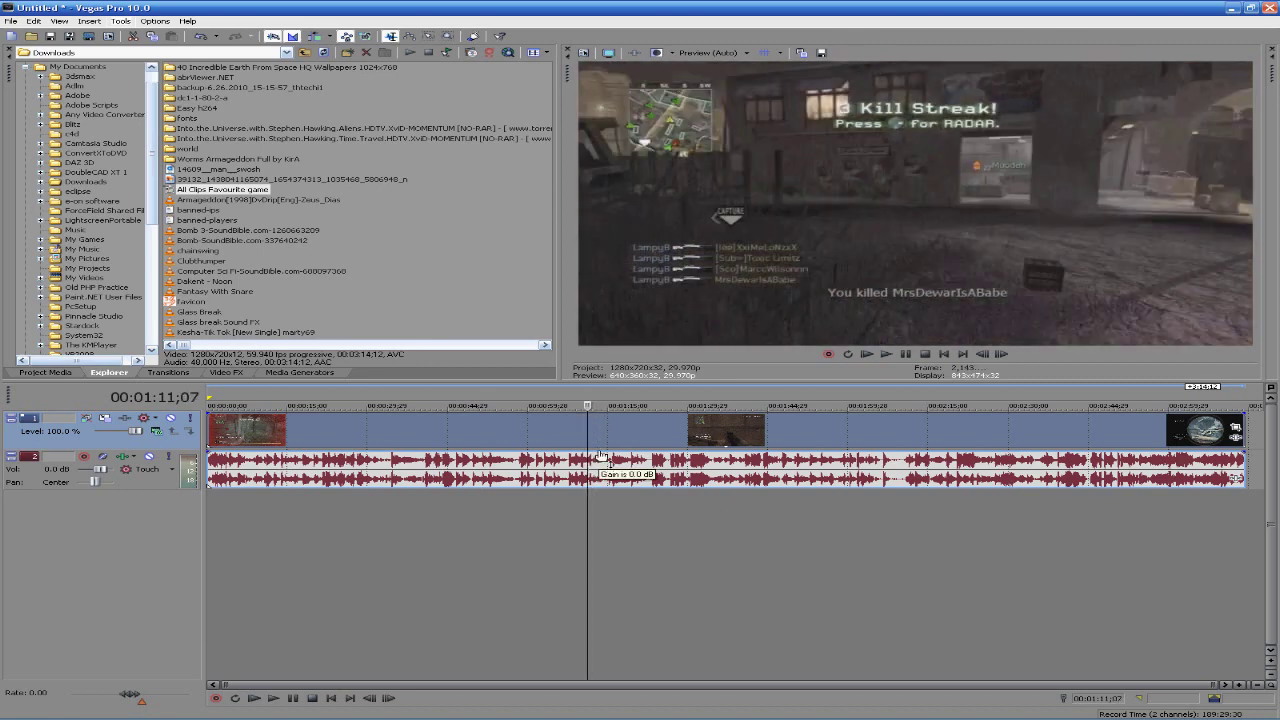
pyautogui.click(849, 434)
pyautogui.click(872, 437)
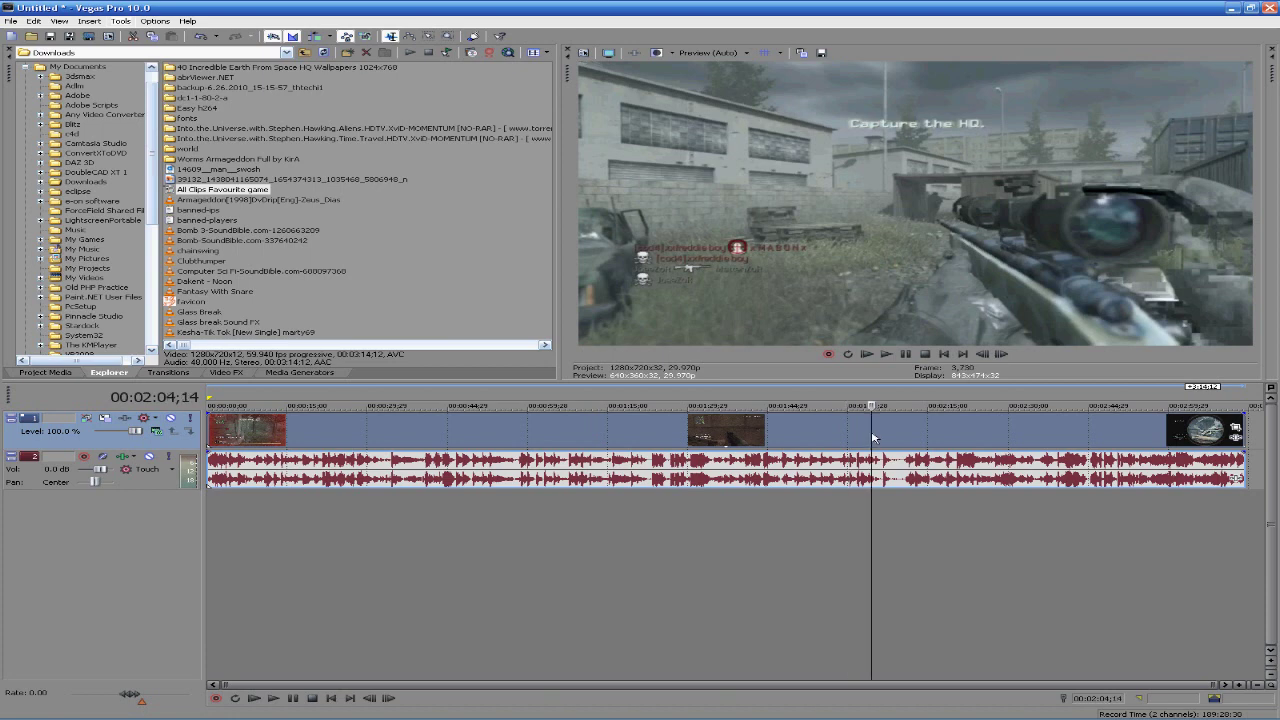
pyautogui.click(903, 437)
pyautogui.click(952, 437)
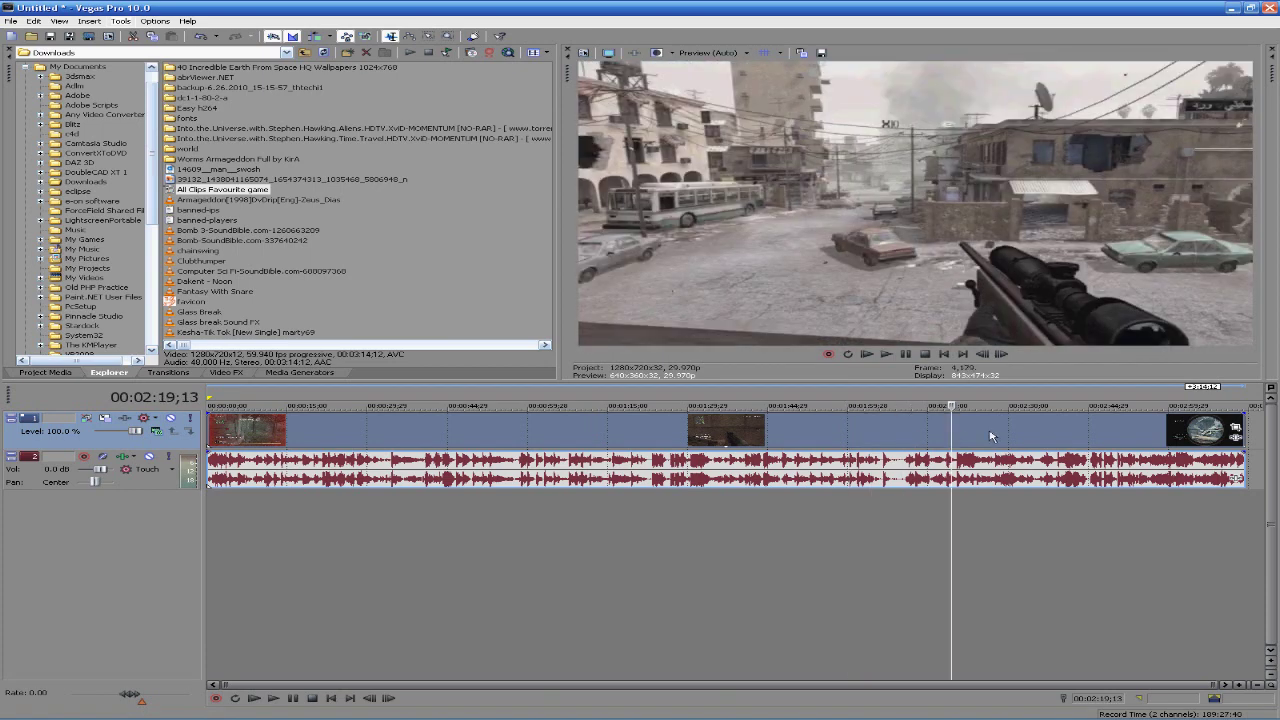
pyautogui.click(1006, 437)
pyautogui.click(1042, 435)
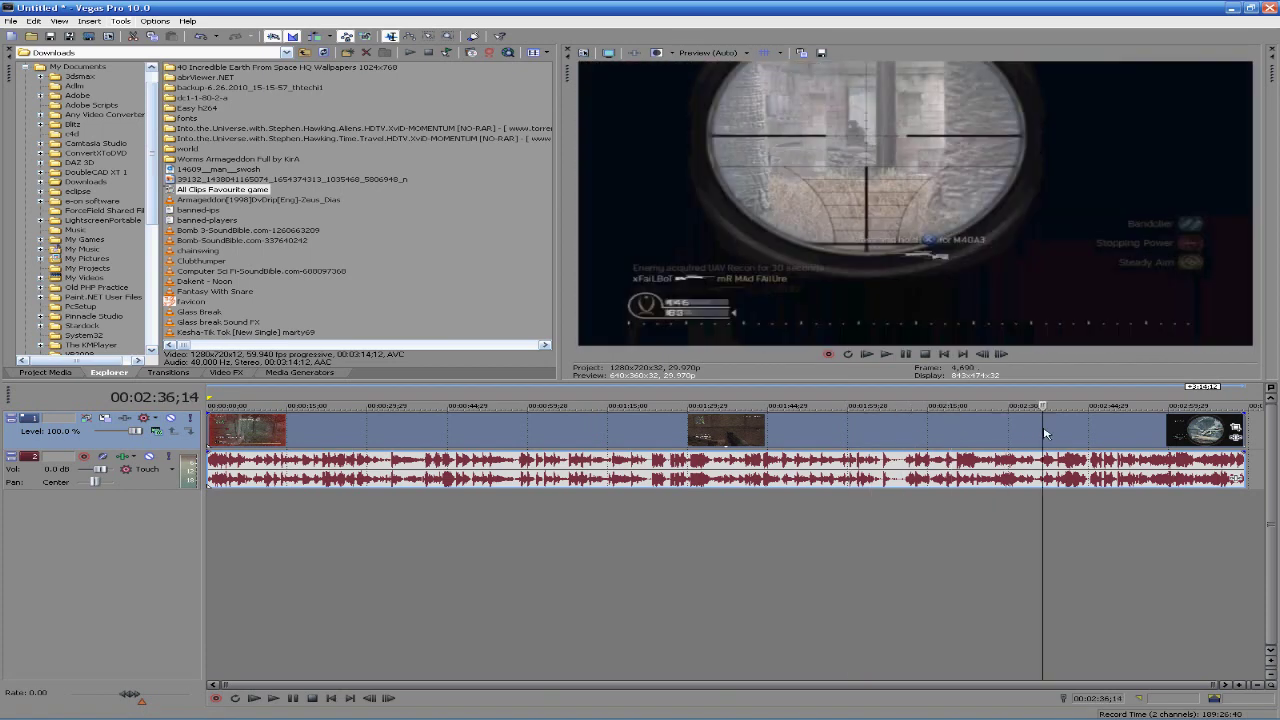
# Find the pistol shot near 00:02:43;21 frame by frame and split the video there
pyautogui.click(1084, 434)
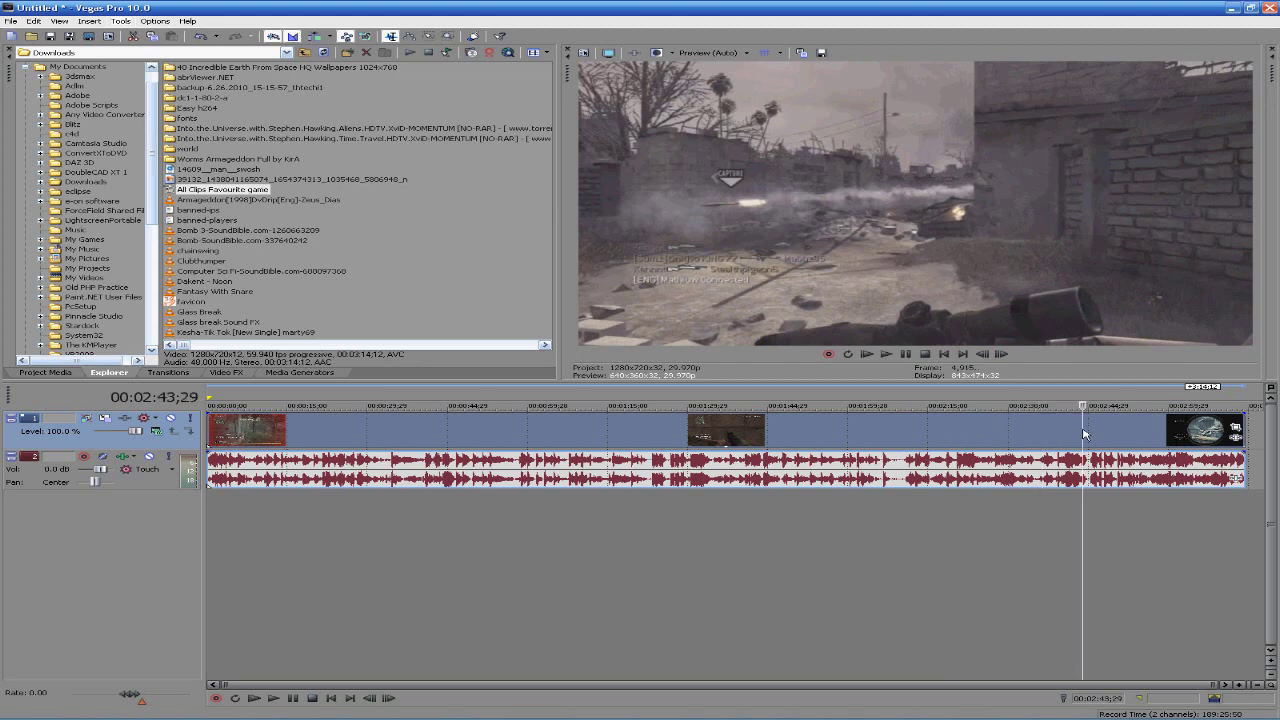
pyautogui.hotkey('alt', 'Left')
pyautogui.hotkey('alt', 'Left')
pyautogui.hotkey('alt', 'Left')
pyautogui.hotkey('alt', 'Left')
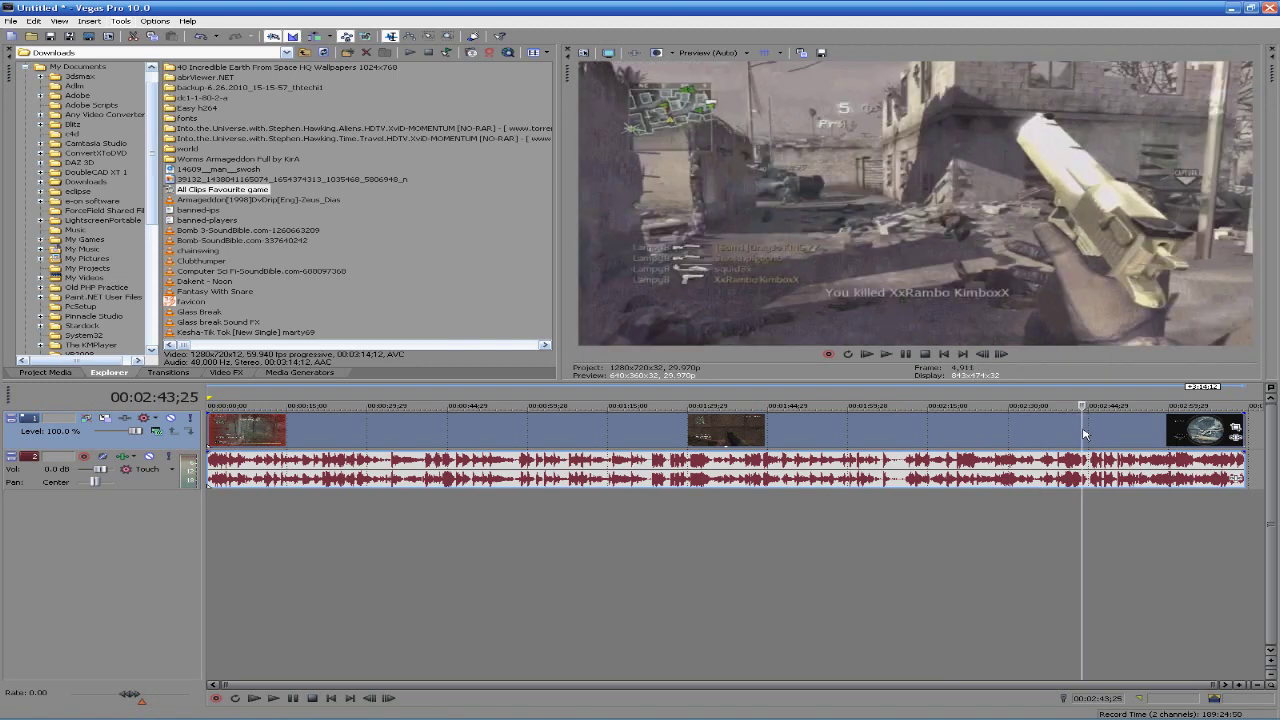
pyautogui.hotkey('alt', 'Left')
pyautogui.hotkey('alt', 'Left')
pyautogui.hotkey('alt', 'Left')
pyautogui.hotkey('alt', 'Left')
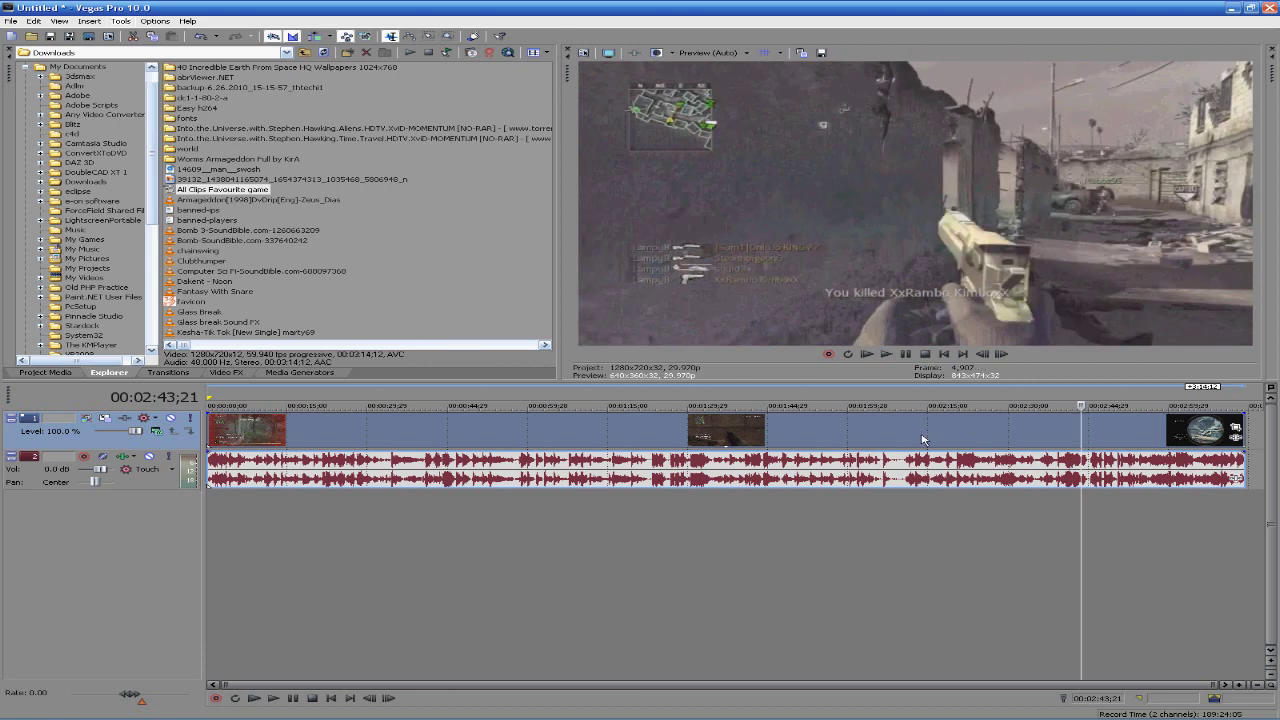
pyautogui.press('Left')
pyautogui.press('s')
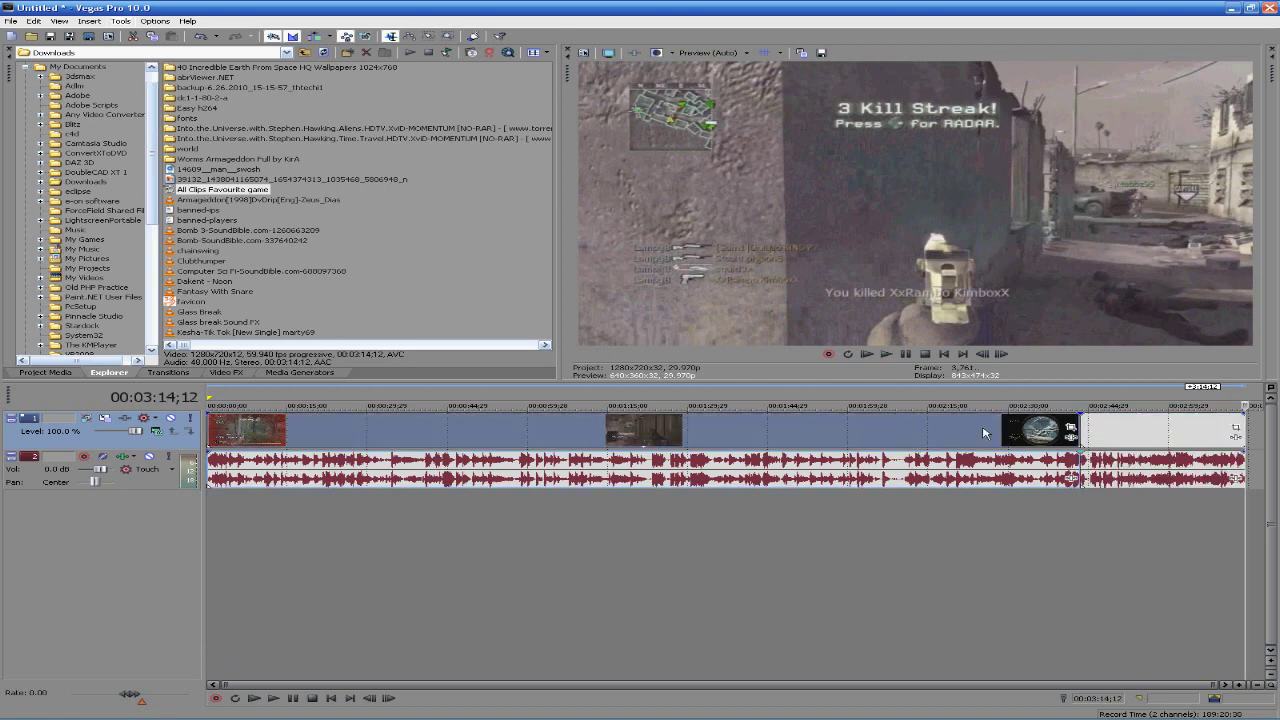
# Delete the footage before the split and move the remaining piece to the start of the timeline
pyautogui.click(966, 433)
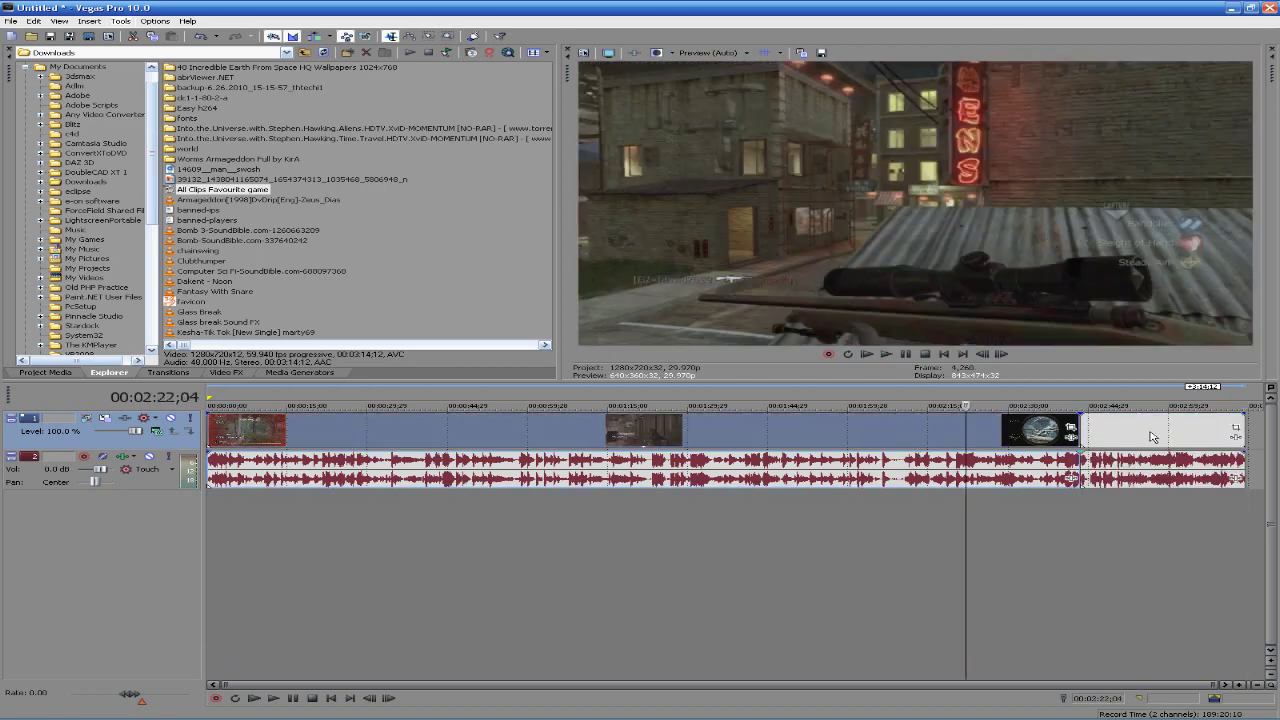
pyautogui.press('Delete')
pyautogui.moveTo(1152, 436); pyautogui.dragTo(208, 447)
# Split the clip at 00:00:00;21 and remove everything after it
pyautogui.click(212, 428)
pyautogui.press('space')
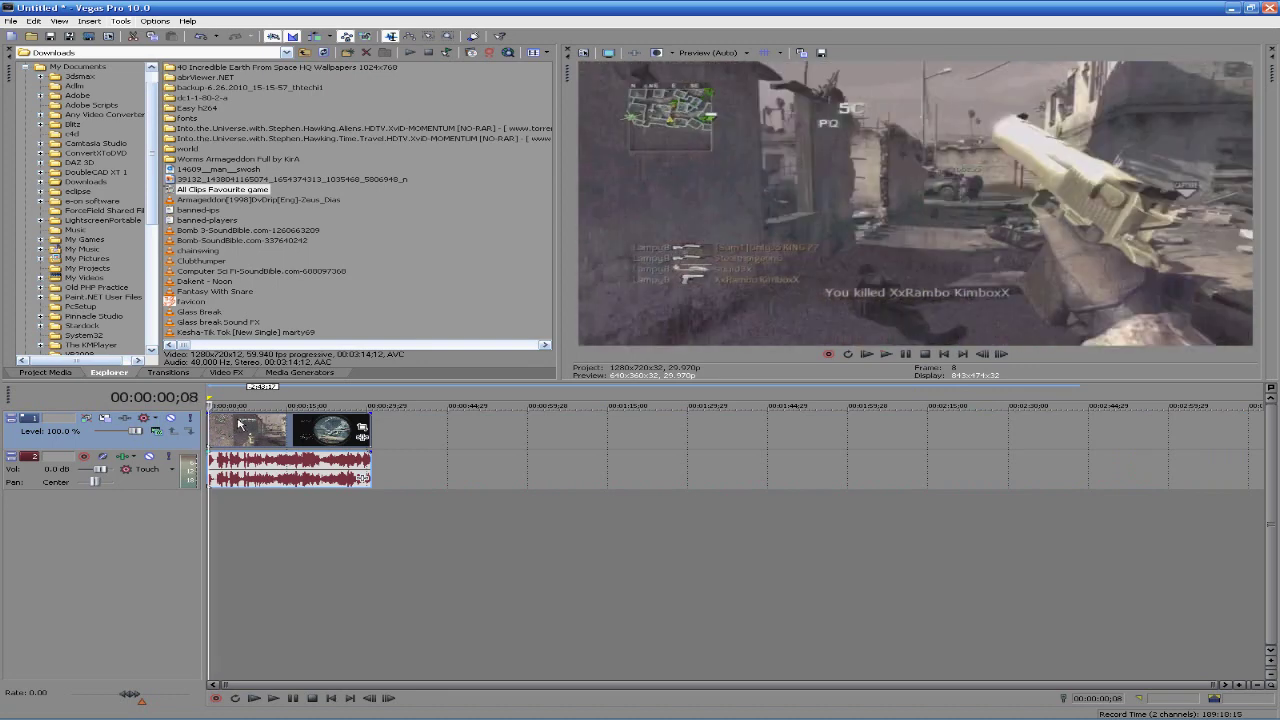
pyautogui.scroll(2, 238, 424)
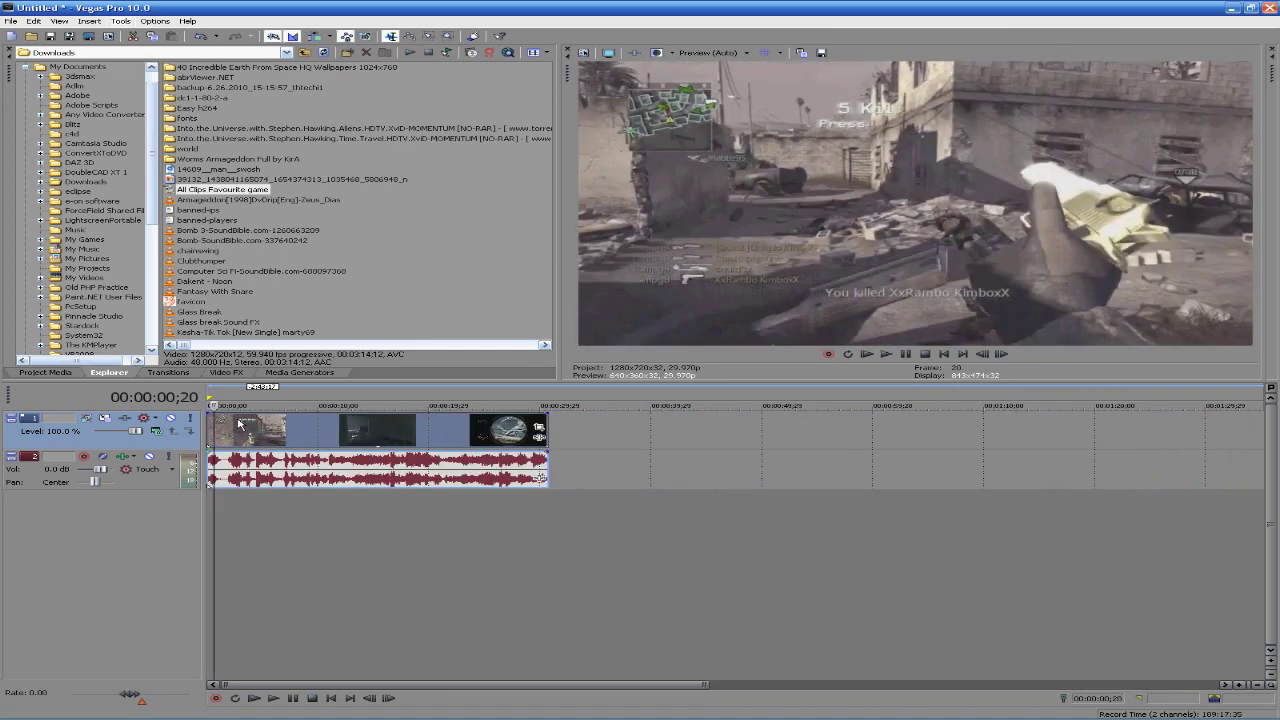
pyautogui.scroll(4, 238, 424)
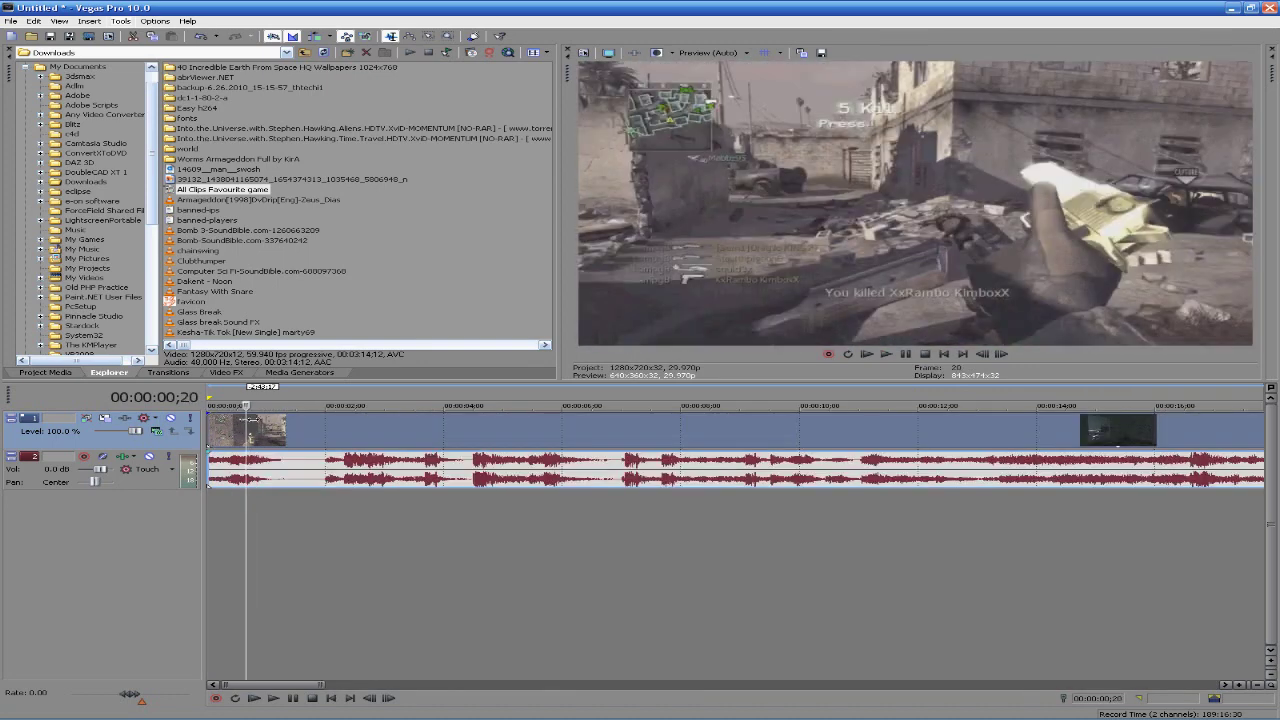
pyautogui.press('Right')
pyautogui.press('s')
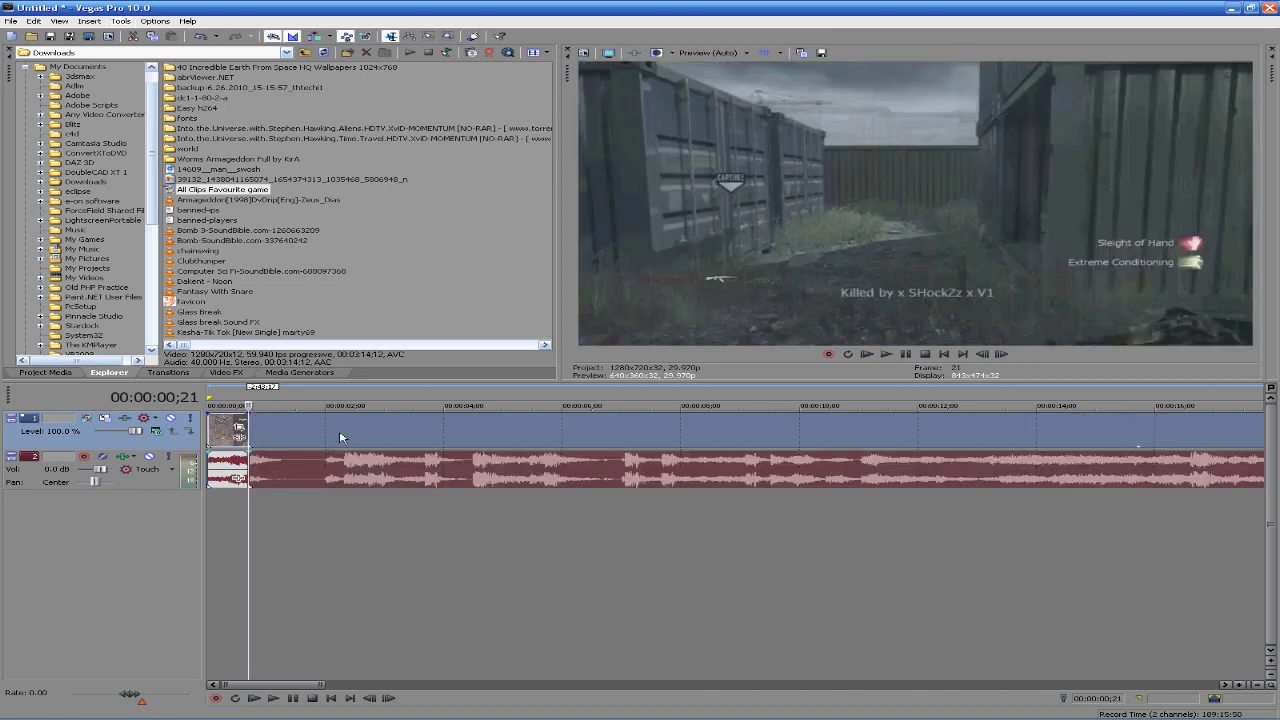
pyautogui.click(340, 437)
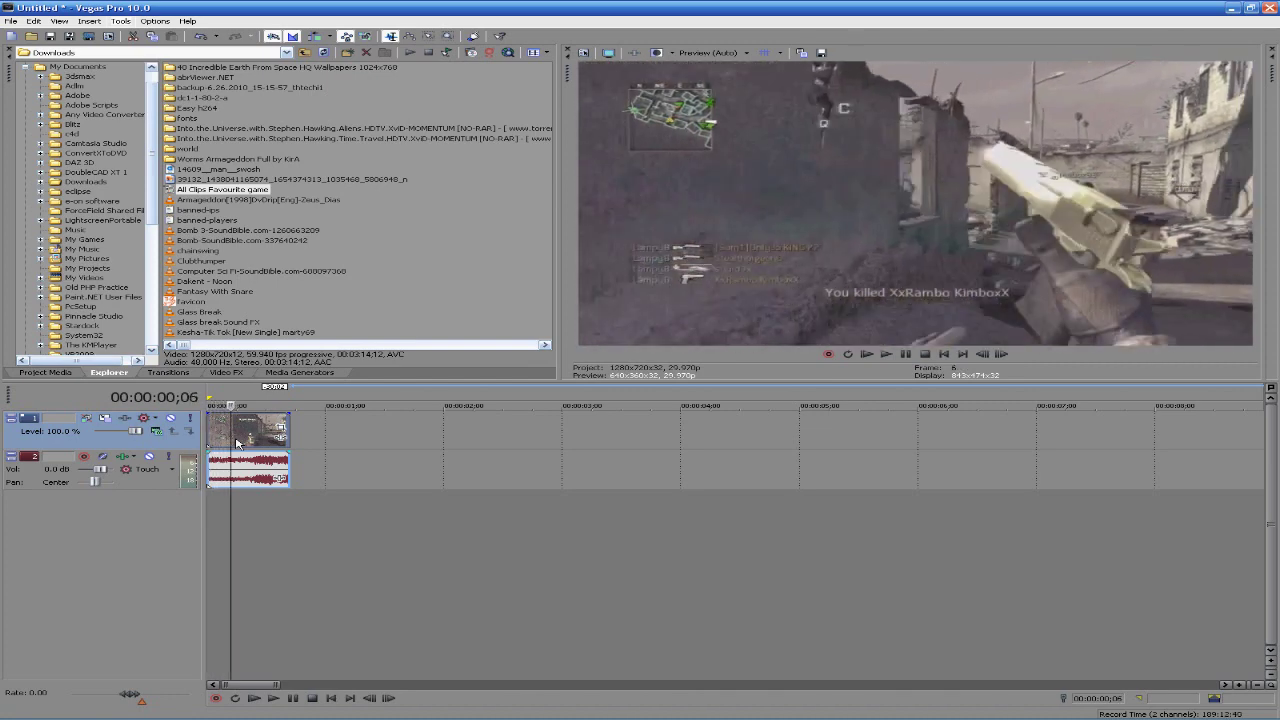
# Split the short clip at 00:00:00;08 and again at 00:00:00;09 to isolate a single frame
pyautogui.press('Right')
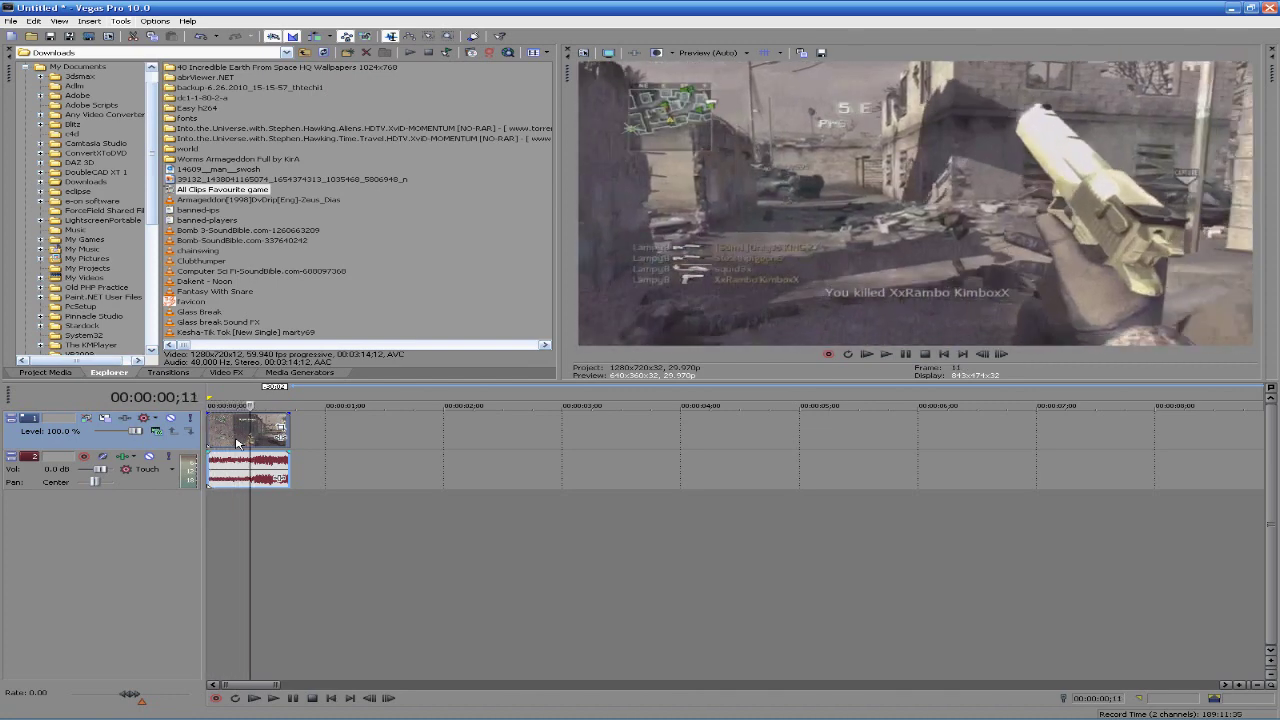
pyautogui.press('Left')
pyautogui.press('Left')
pyautogui.press('Left')
pyautogui.press('Left')
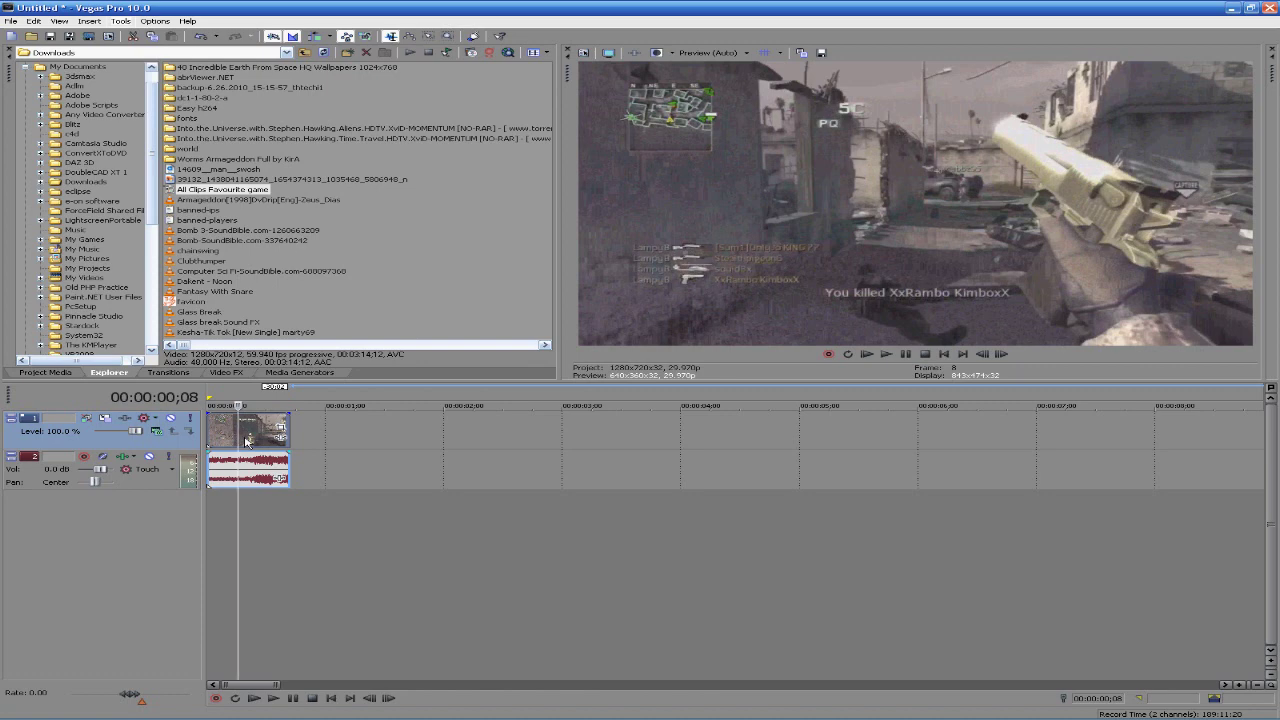
pyautogui.press('s')
pyautogui.press('Right')
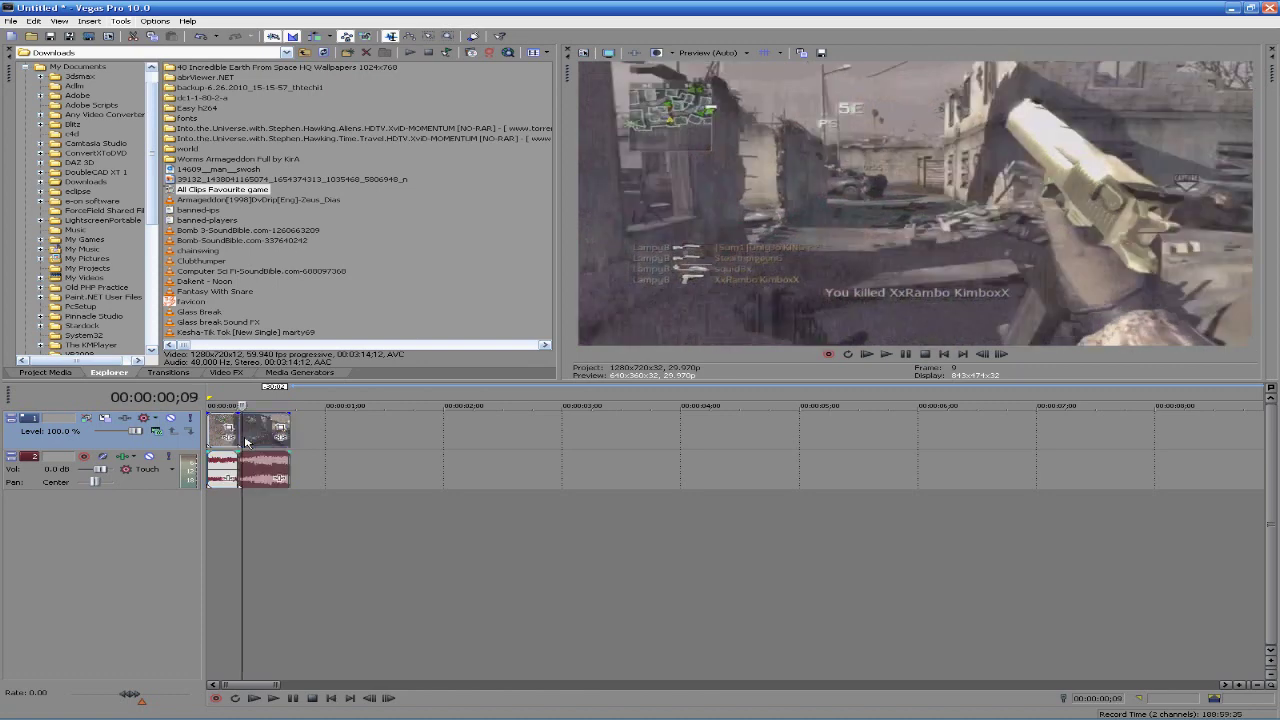
pyautogui.scroll(2, 245, 442)
pyautogui.press('Up')
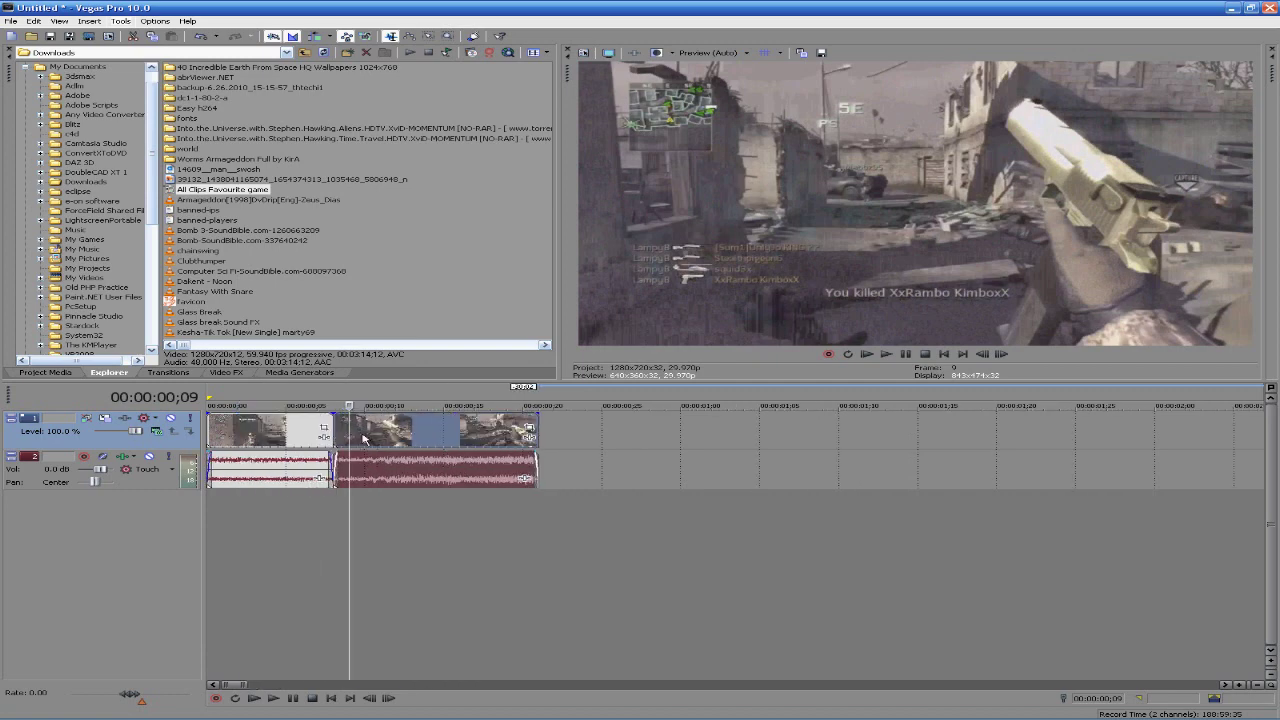
pyautogui.press('s')
# Spread the pieces apart, placing the longer one at about 00:00:00;27 and the single frame at 00:00:00;20
pyautogui.moveTo(408, 428); pyautogui.dragTo(693, 430)
pyautogui.moveTo(343, 440); pyautogui.dragTo(528, 437)
pyautogui.click(526, 432)
pyautogui.press('Right')
pyautogui.press('Left')
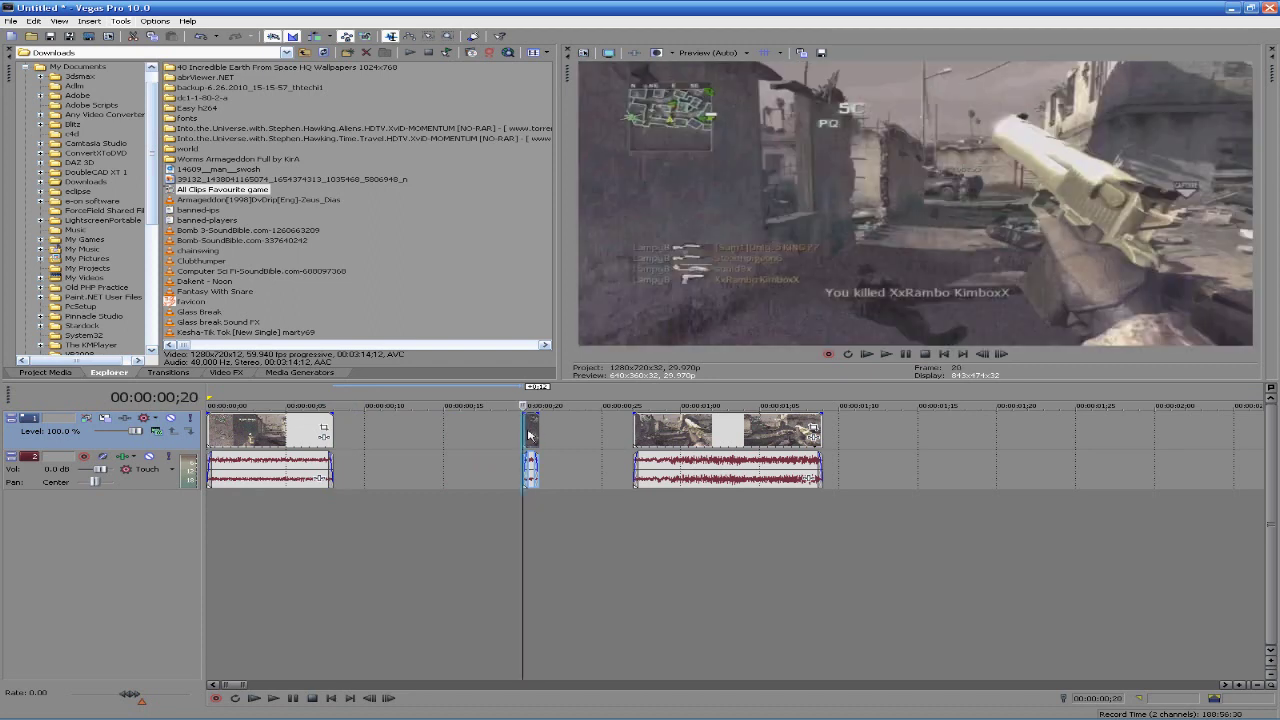
# Move the single-frame piece to the start of the timeline and delete the eight-frame piece there
pyautogui.moveTo(529, 433); pyautogui.dragTo(214, 438)
pyautogui.click(298, 446)
pyautogui.press('Delete')
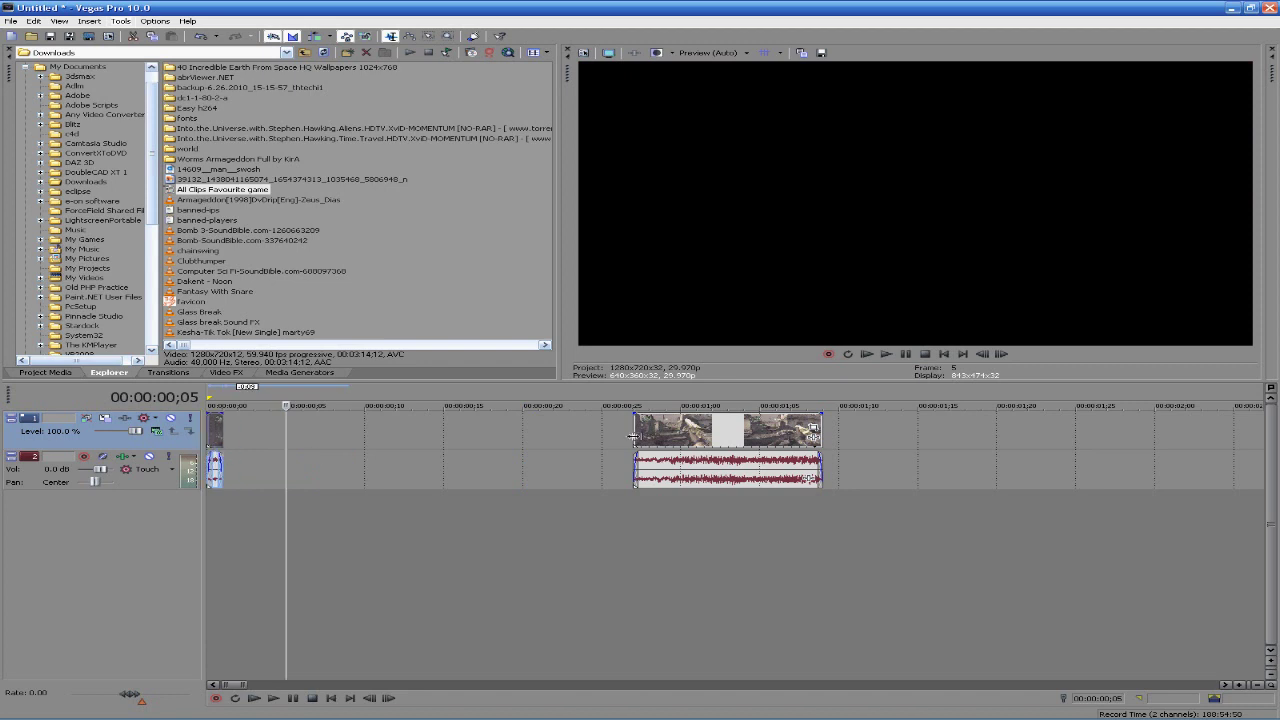
# Split the longer piece at 00:00:00;28 and 00:00:00;29 to cut off two more single frames
pyautogui.click(635, 432)
pyautogui.press('Right')
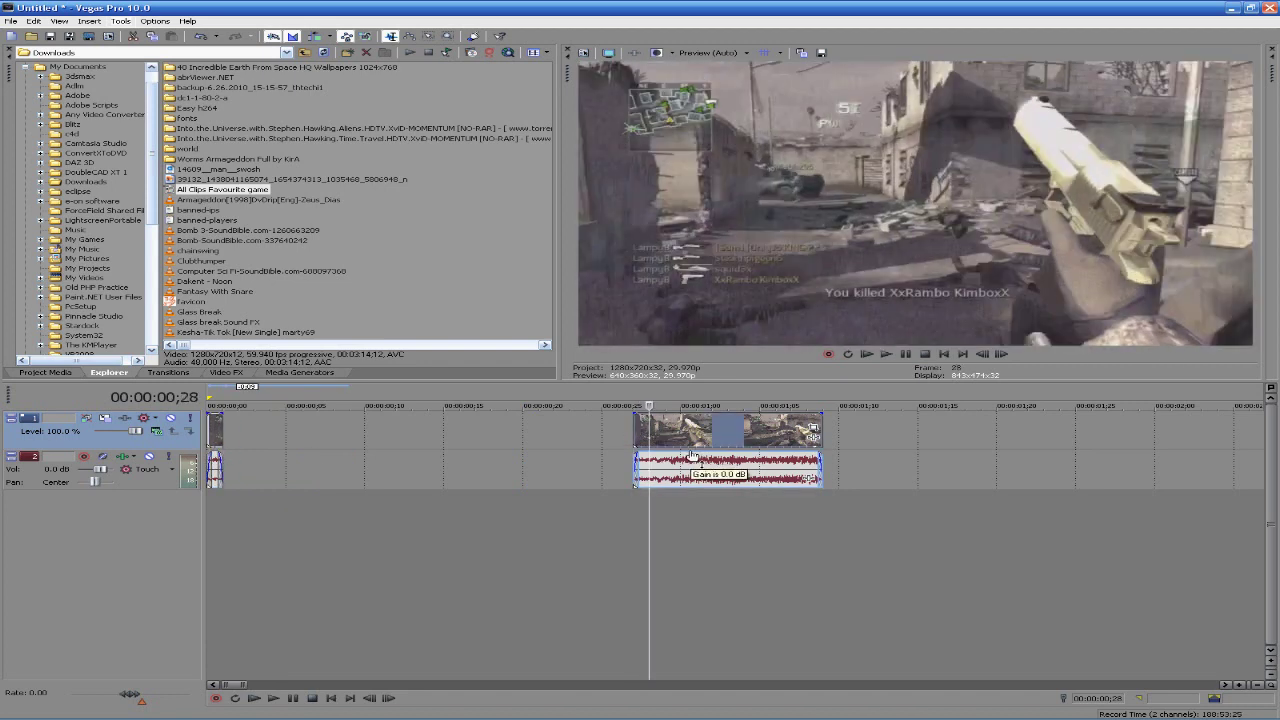
pyautogui.press('s')
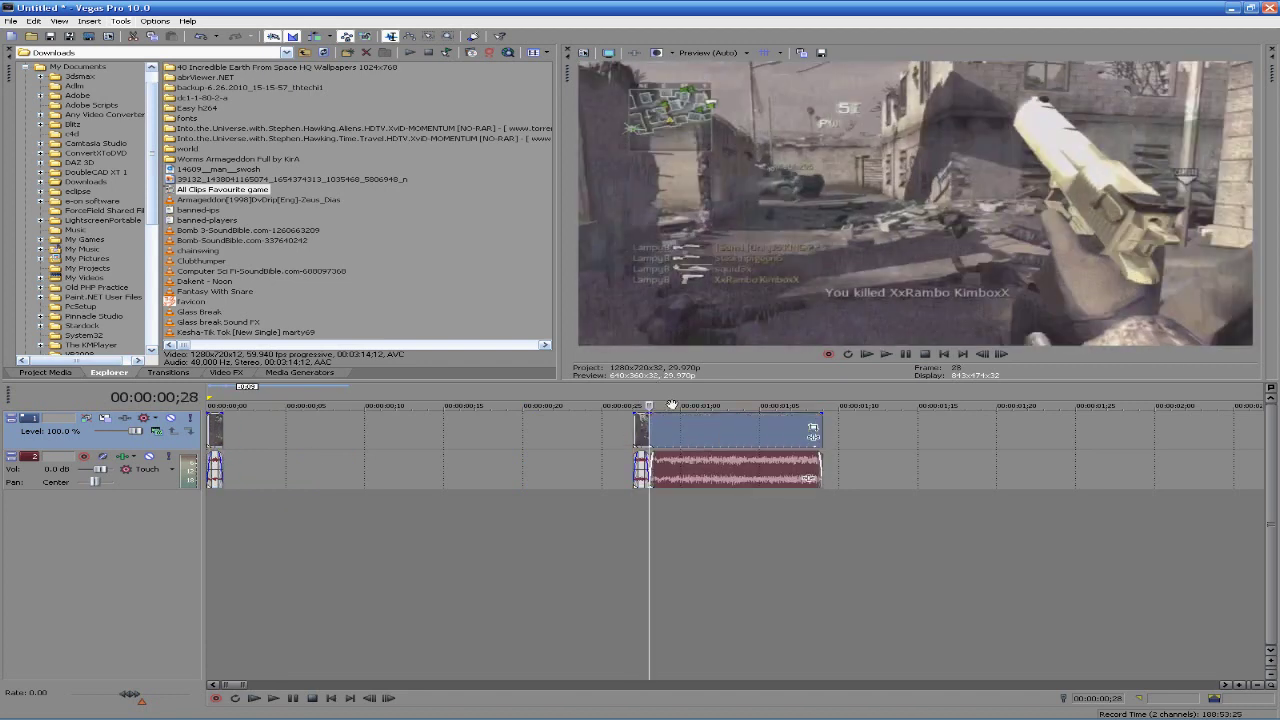
pyautogui.click(667, 399)
pyautogui.press('s')
pyautogui.click(681, 399)
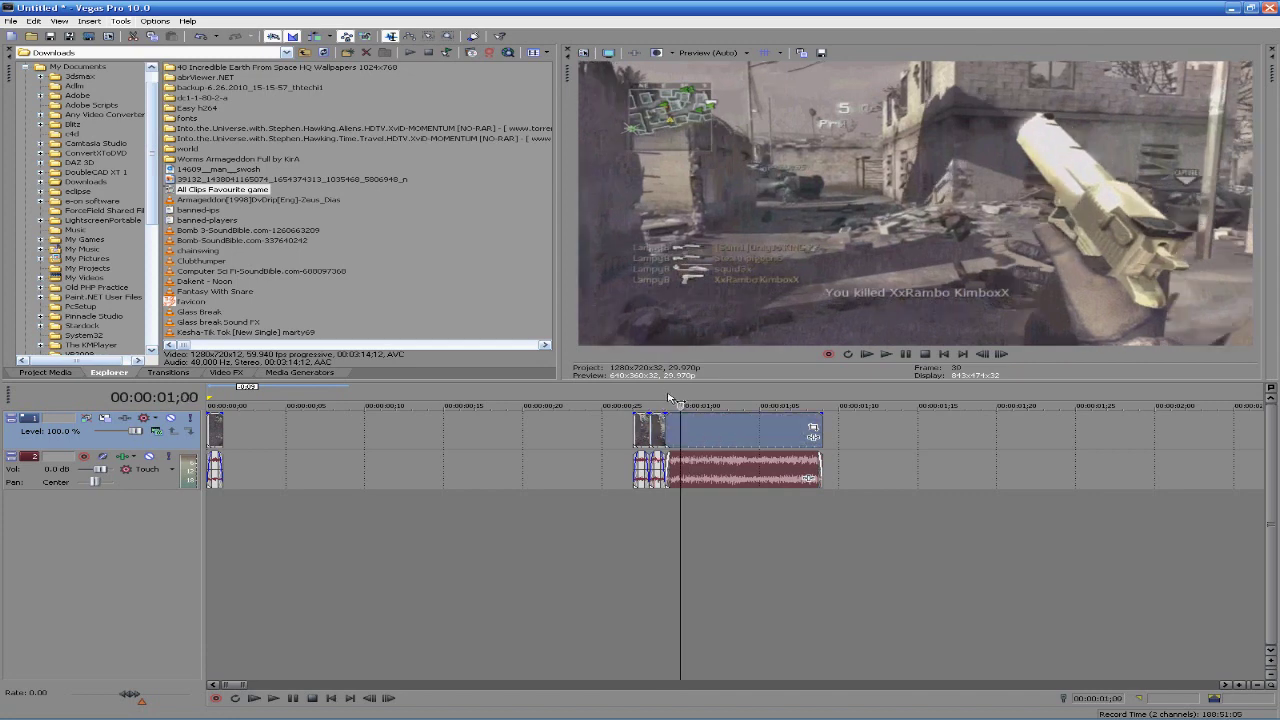
pyautogui.press('s')
# Try deleting the leftover footage and moving the two new single frames directly after the first one
pyautogui.click(760, 433)
pyautogui.press('Delete')
pyautogui.moveTo(638, 440); pyautogui.dragTo(224, 442)
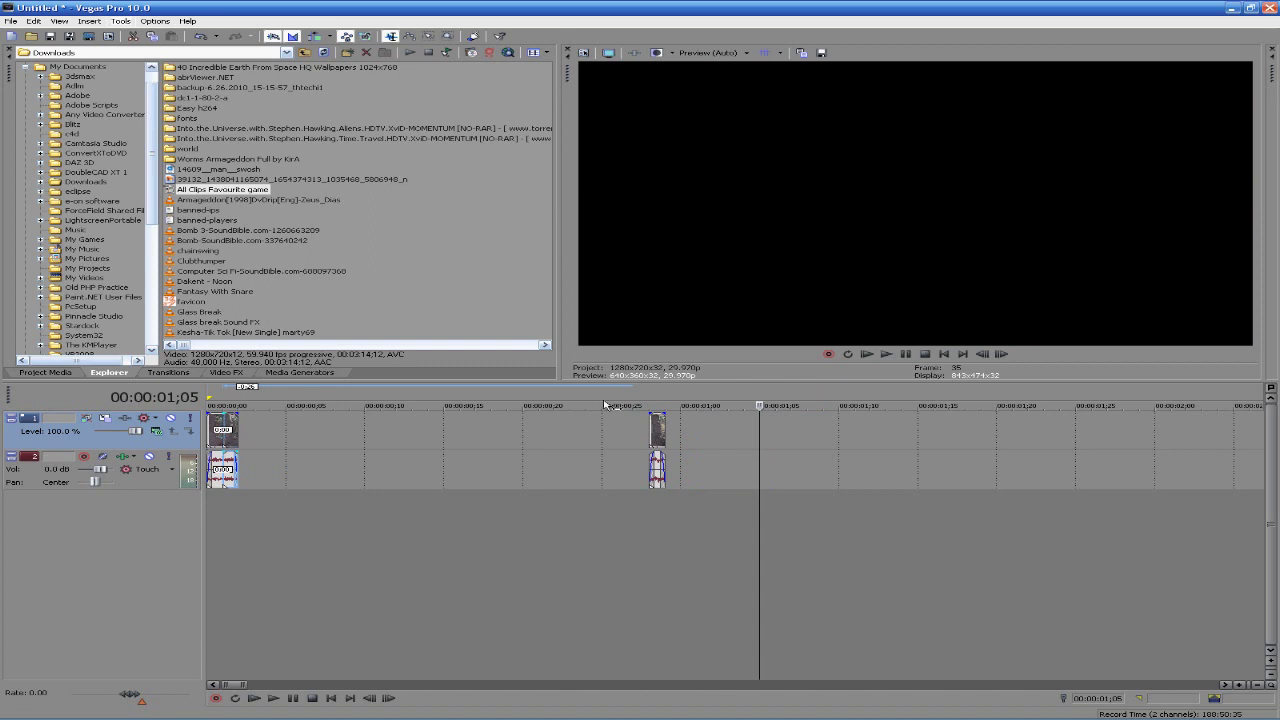
pyautogui.moveTo(660, 433); pyautogui.dragTo(245, 433)
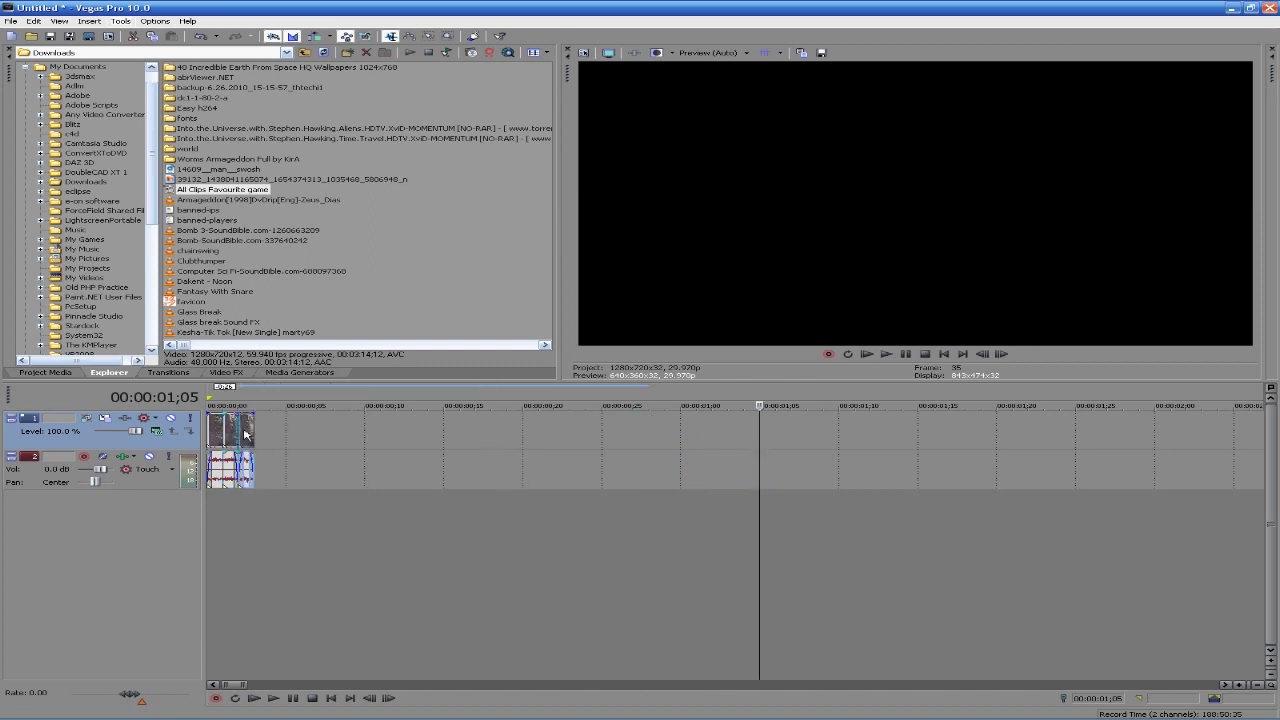
# Play the three joined frames and step back and forth through them to examine the sequence
pyautogui.click(208, 424)
pyautogui.press('space')
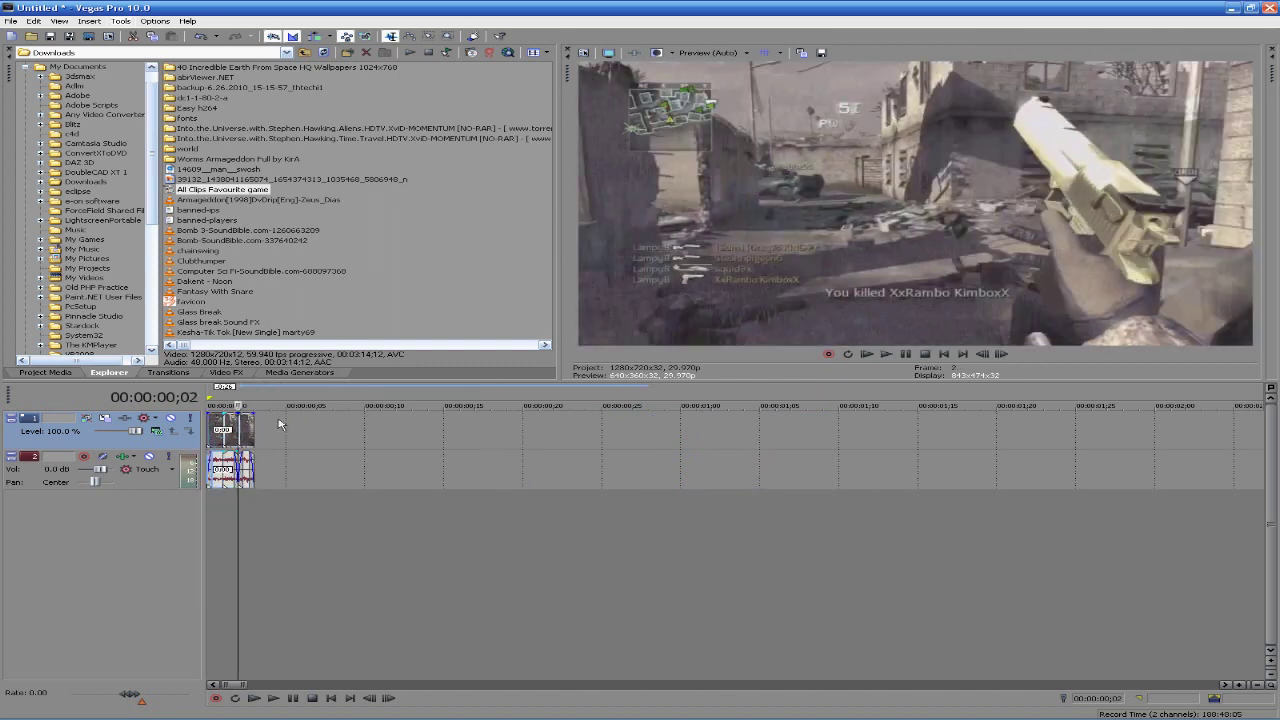
pyautogui.press('Left')
pyautogui.press('Left')
pyautogui.press('Right')
pyautogui.press('Right')
pyautogui.press('Left')
pyautogui.press('Left')
# Undo both single-frame moves and the deletion of the leftover footage
pyautogui.hotkey('ctrl', 'z')
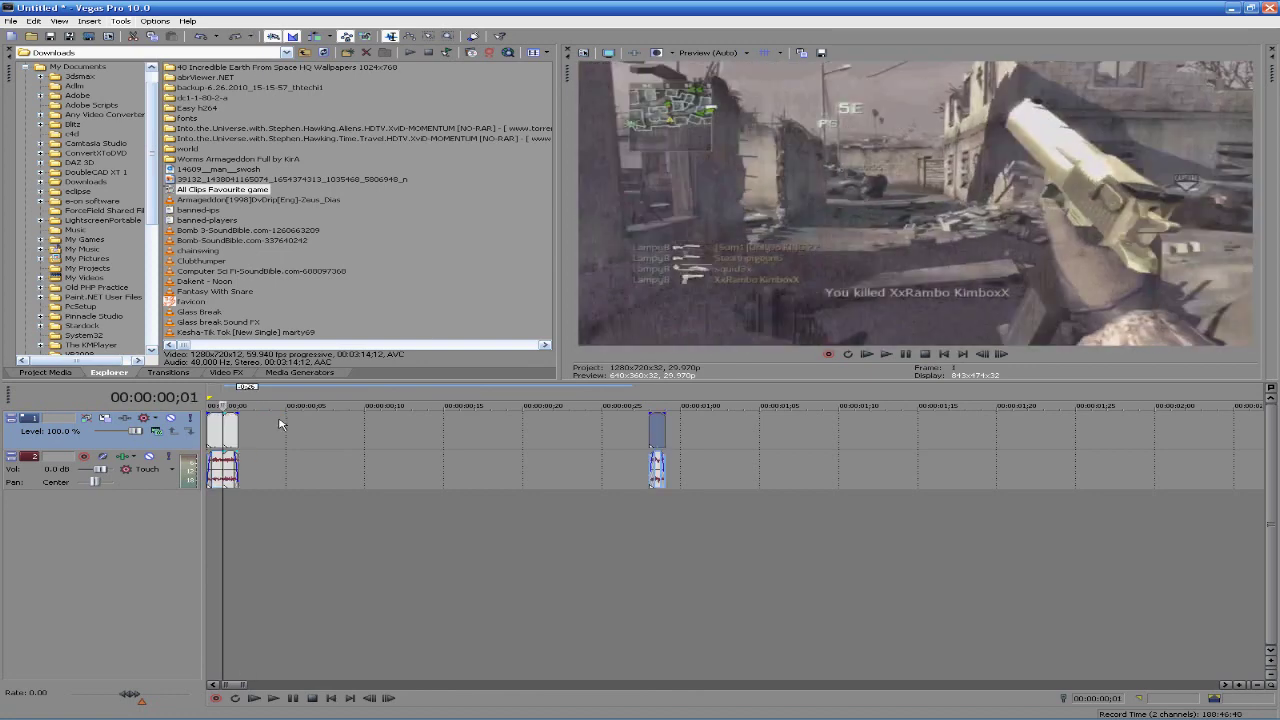
pyautogui.hotkey('ctrl', 'z')
pyautogui.hotkey('ctrl', 'z')
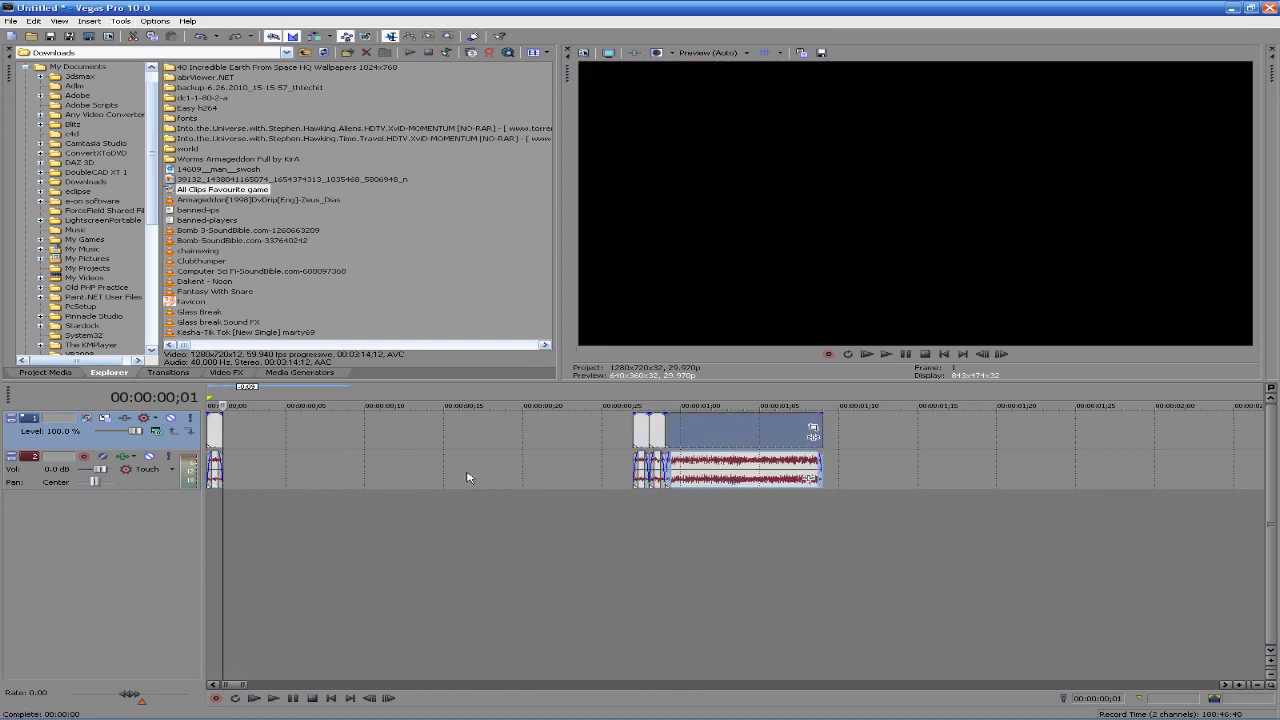
# Line up the two single frames and leftover footage after the first frame, placing the leftover video on a new track below the audio
pyautogui.moveTo(662, 428); pyautogui.dragTo(229, 434)
pyautogui.moveTo(660, 437); pyautogui.dragTo(255, 436)
pyautogui.moveTo(718, 437); pyautogui.dragTo(296, 525)
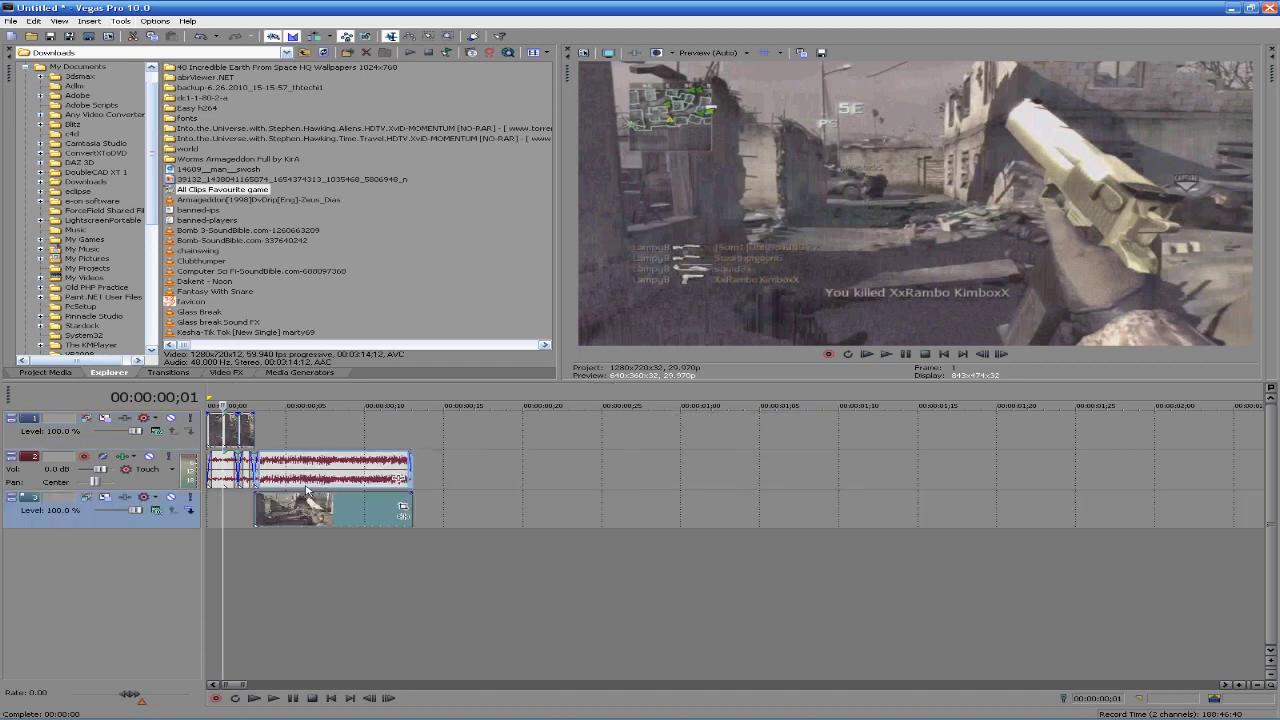
pyautogui.click(307, 487)
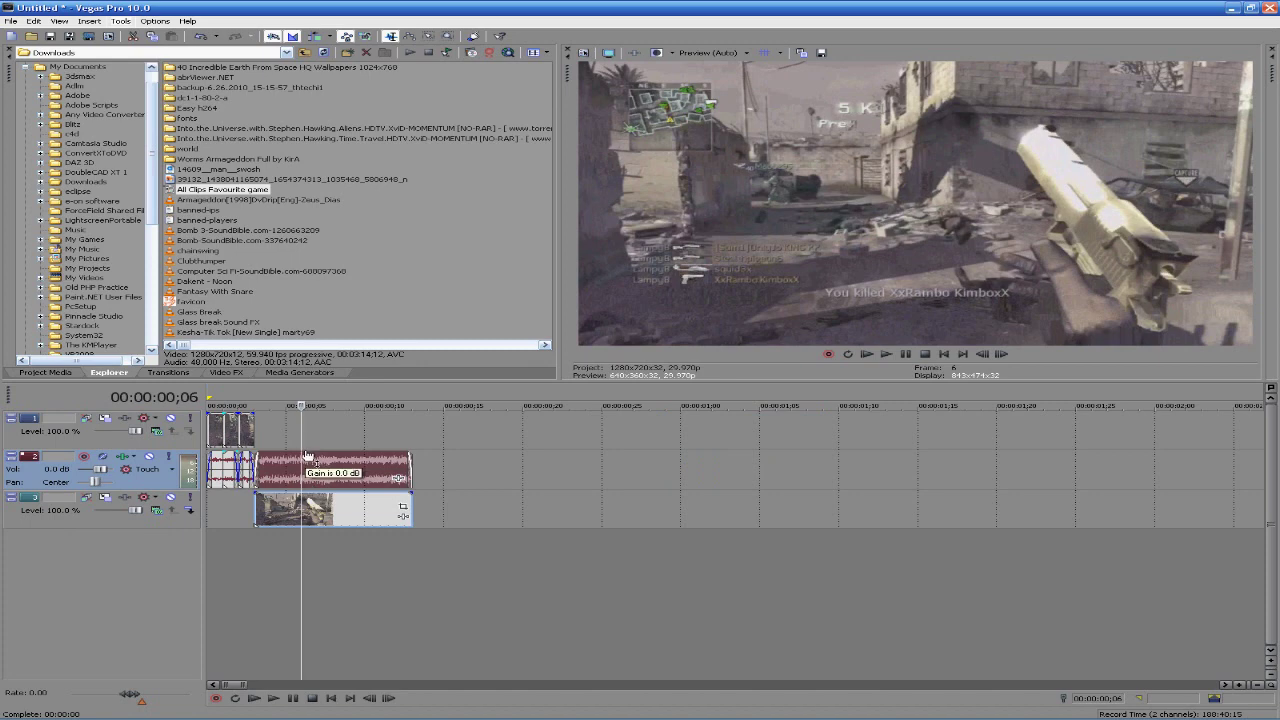
# Delete the audio events of the three single frames and of the leftover footage
pyautogui.scroll(3, 508, 440)
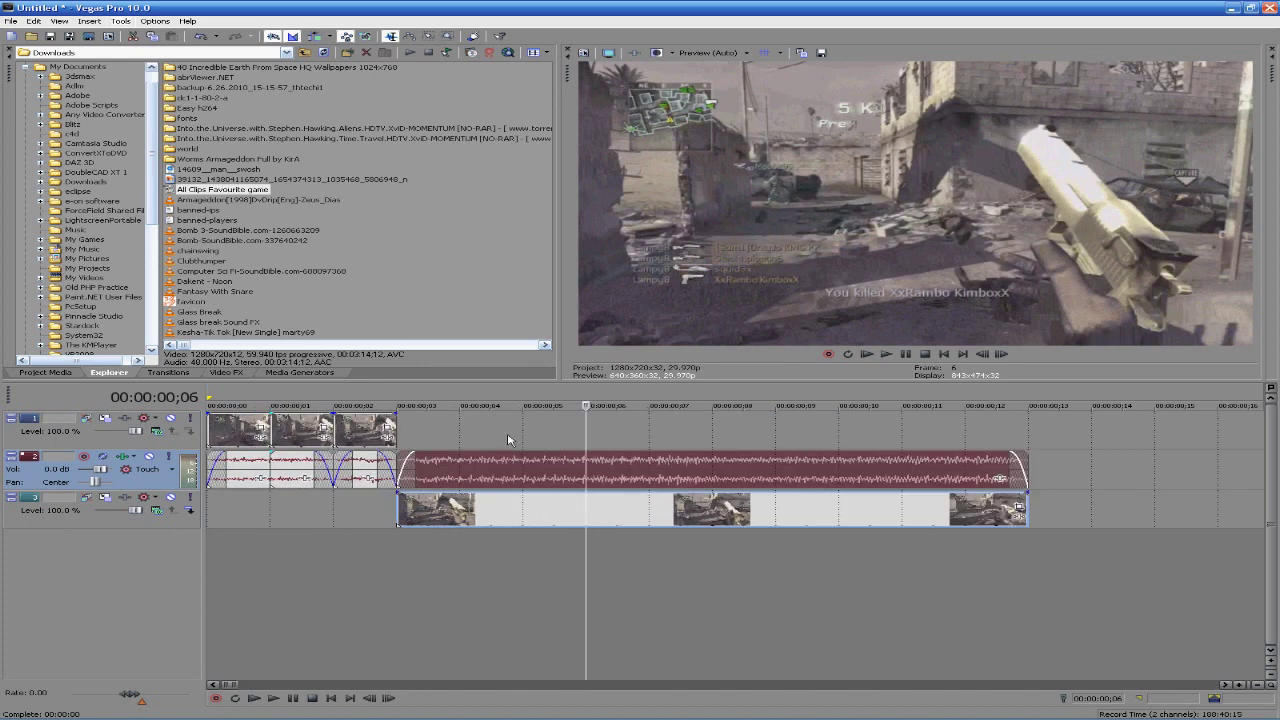
pyautogui.click(368, 441)
pyautogui.moveTo(298, 439); pyautogui.dragTo(279, 443)
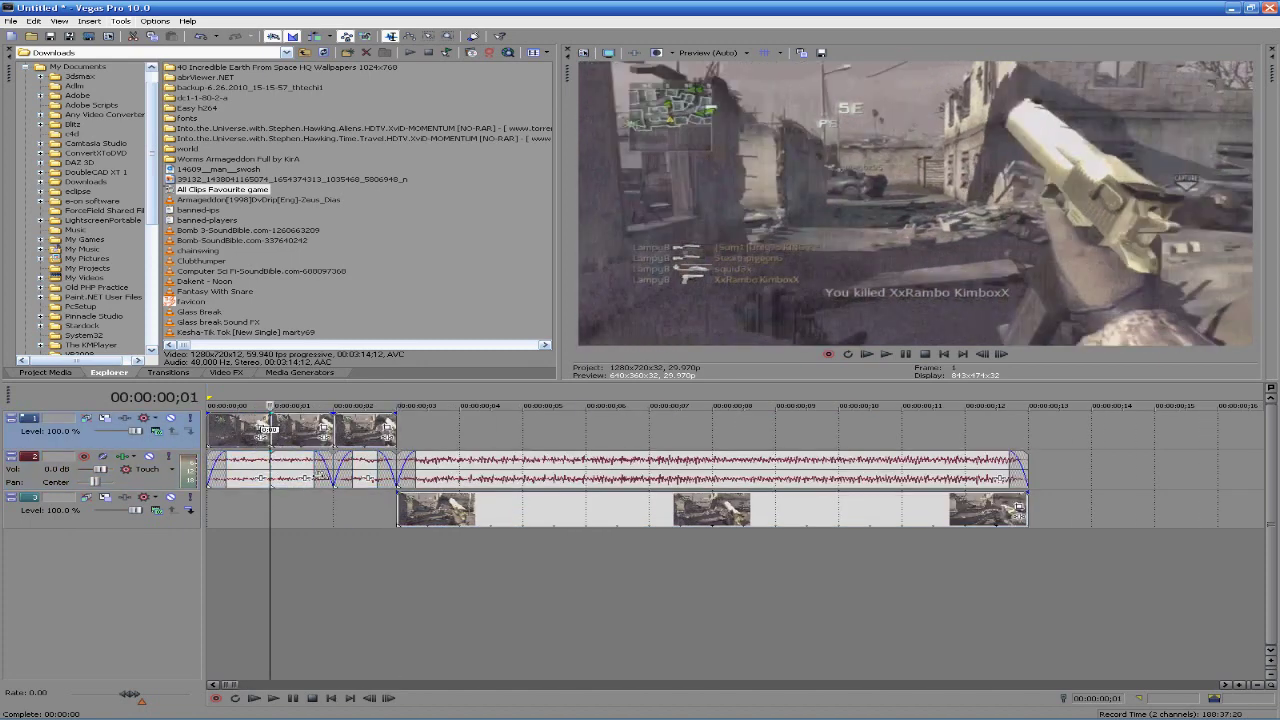
pyautogui.click(300, 475)
pyautogui.press('Delete')
pyautogui.click(366, 471)
pyautogui.press('Delete')
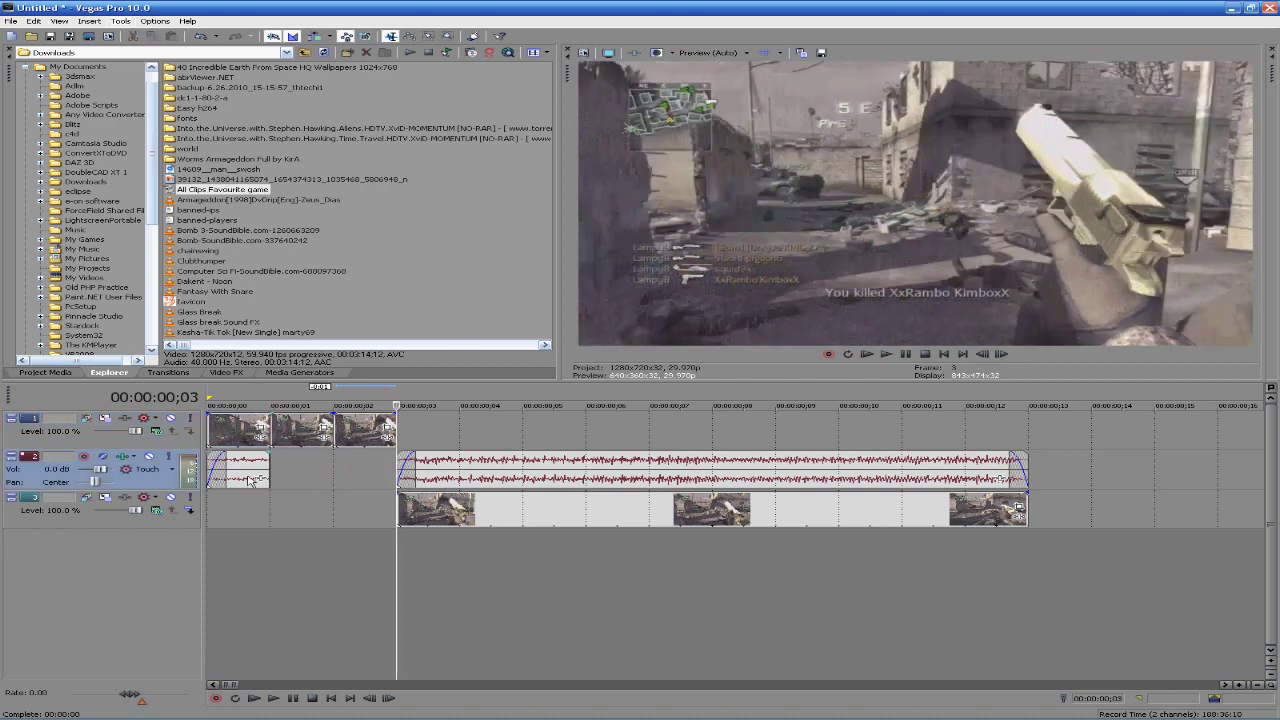
pyautogui.click(248, 477)
pyautogui.press('Delete')
pyautogui.click(436, 477)
pyautogui.press('Delete')
# Delete the empty audio track between the two video tracks
pyautogui.rightClick(336, 480)
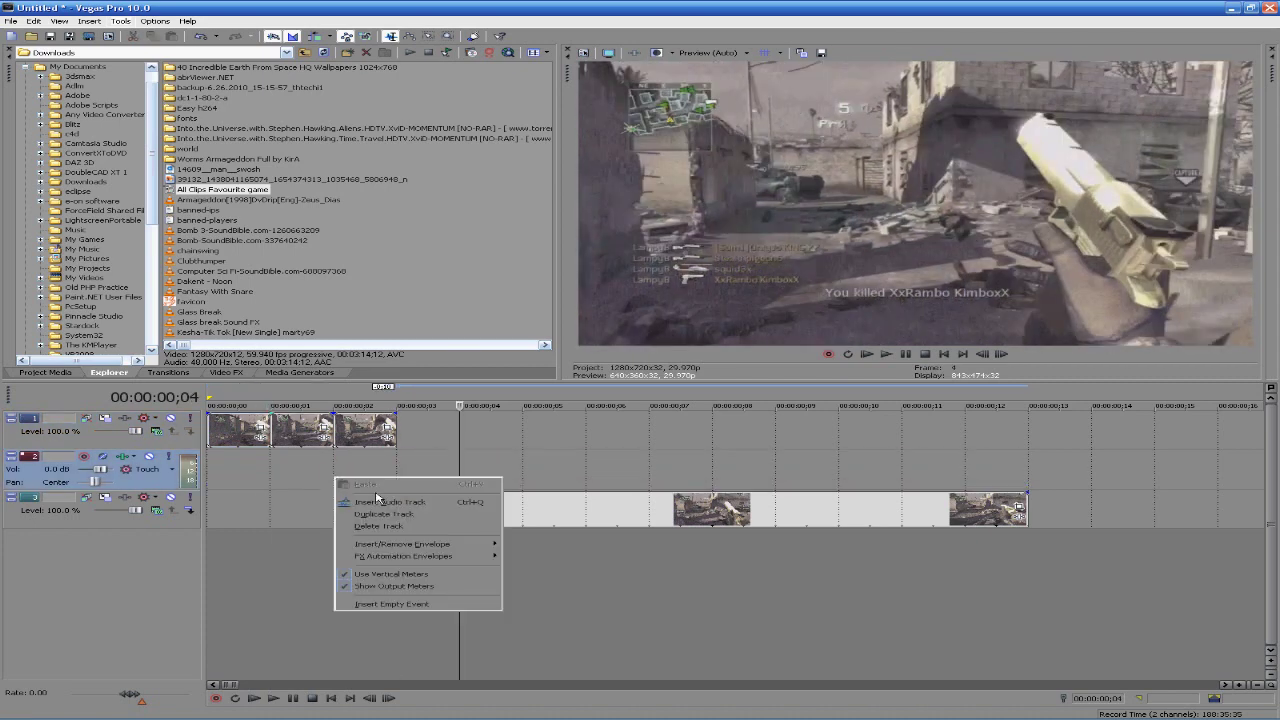
pyautogui.click(414, 526)
pyautogui.click(434, 468)
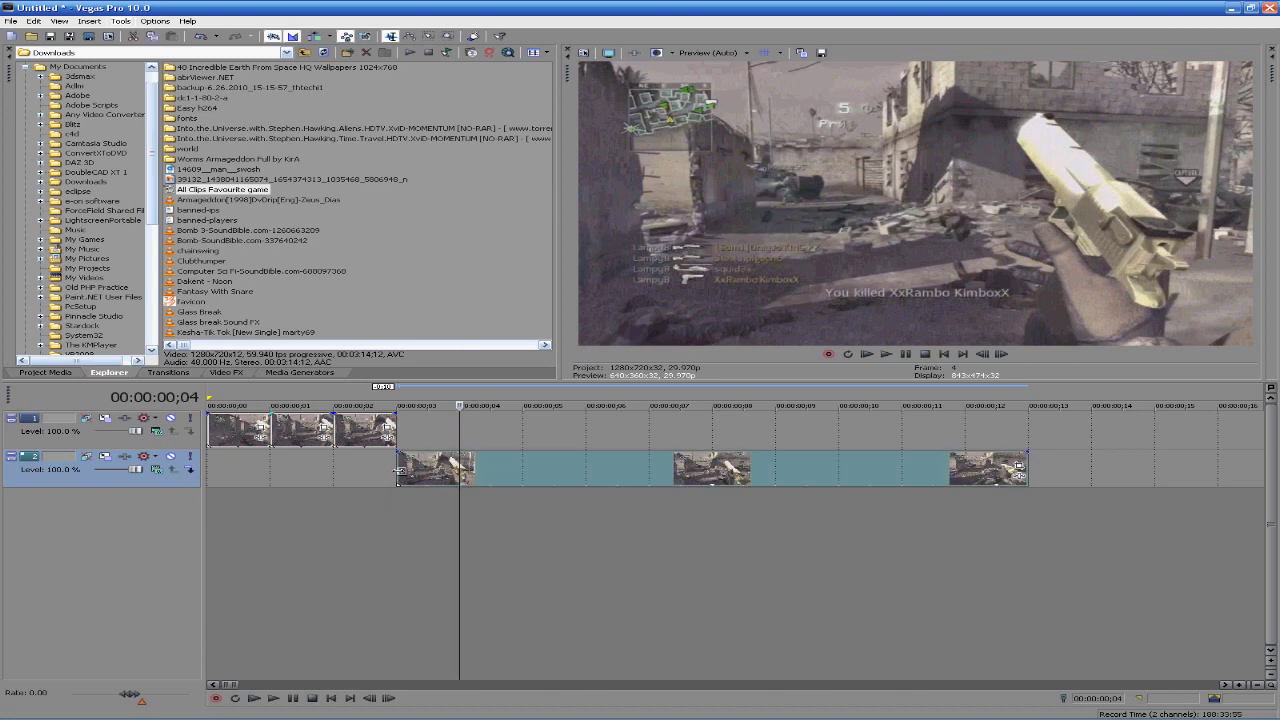
# Space out the events, starting the leftover footage at 00:00:00;07, the third frame at 00:00:00;04 and the second at 00:00:00;02
pyautogui.click(399, 474)
pyautogui.moveTo(442, 464); pyautogui.dragTo(694, 478)
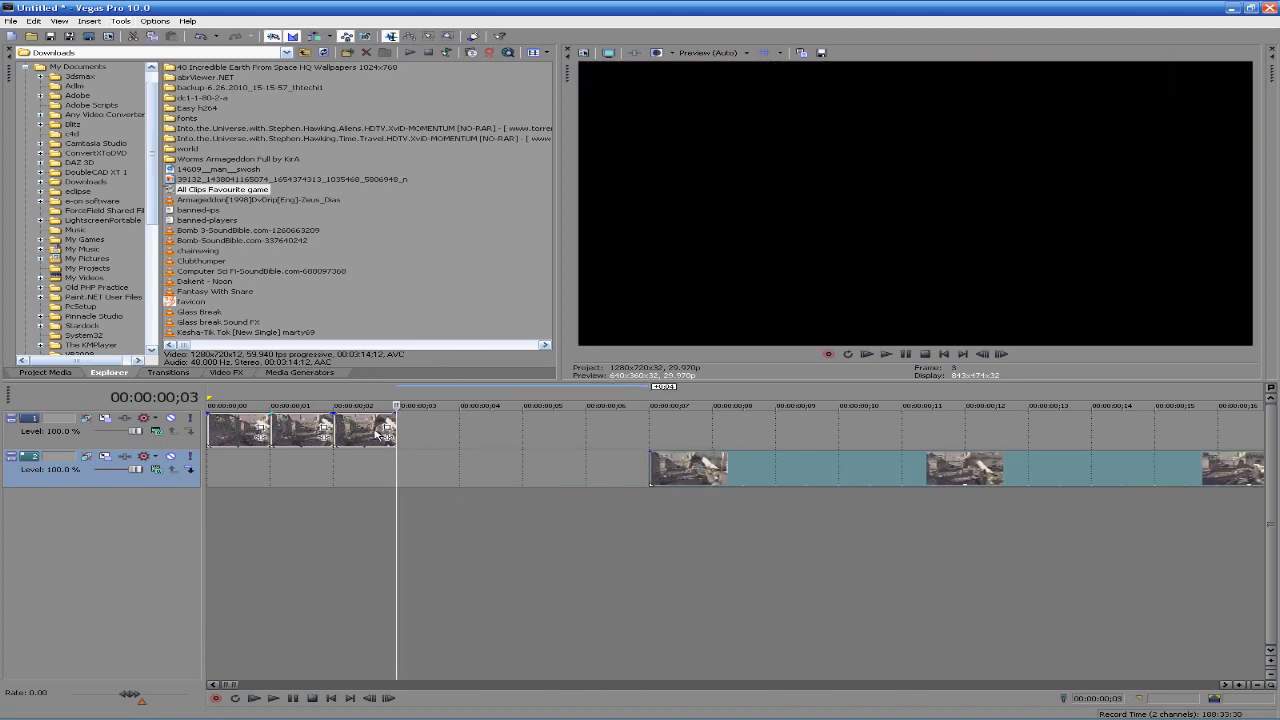
pyautogui.moveTo(374, 436); pyautogui.dragTo(499, 440)
pyautogui.moveTo(323, 440); pyautogui.dragTo(386, 440)
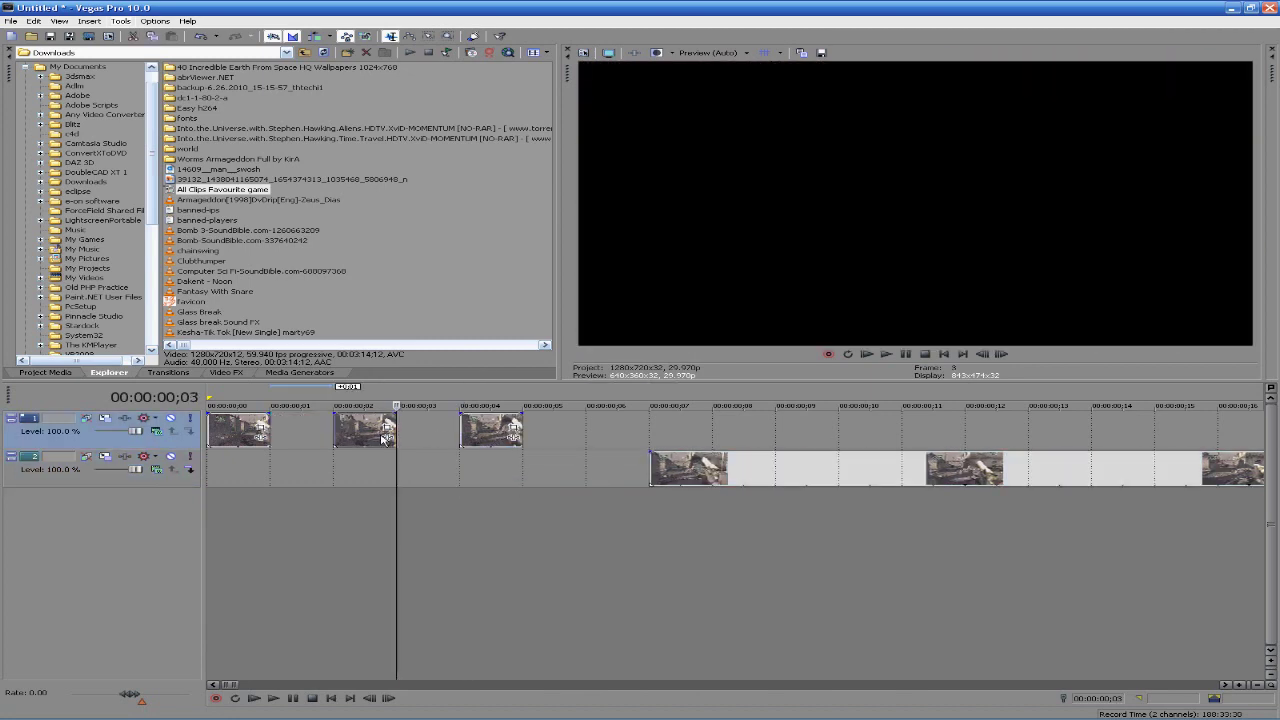
# Insert a velocity envelope on the first single frame
pyautogui.click(260, 436)
pyautogui.scroll(4, 270, 438)
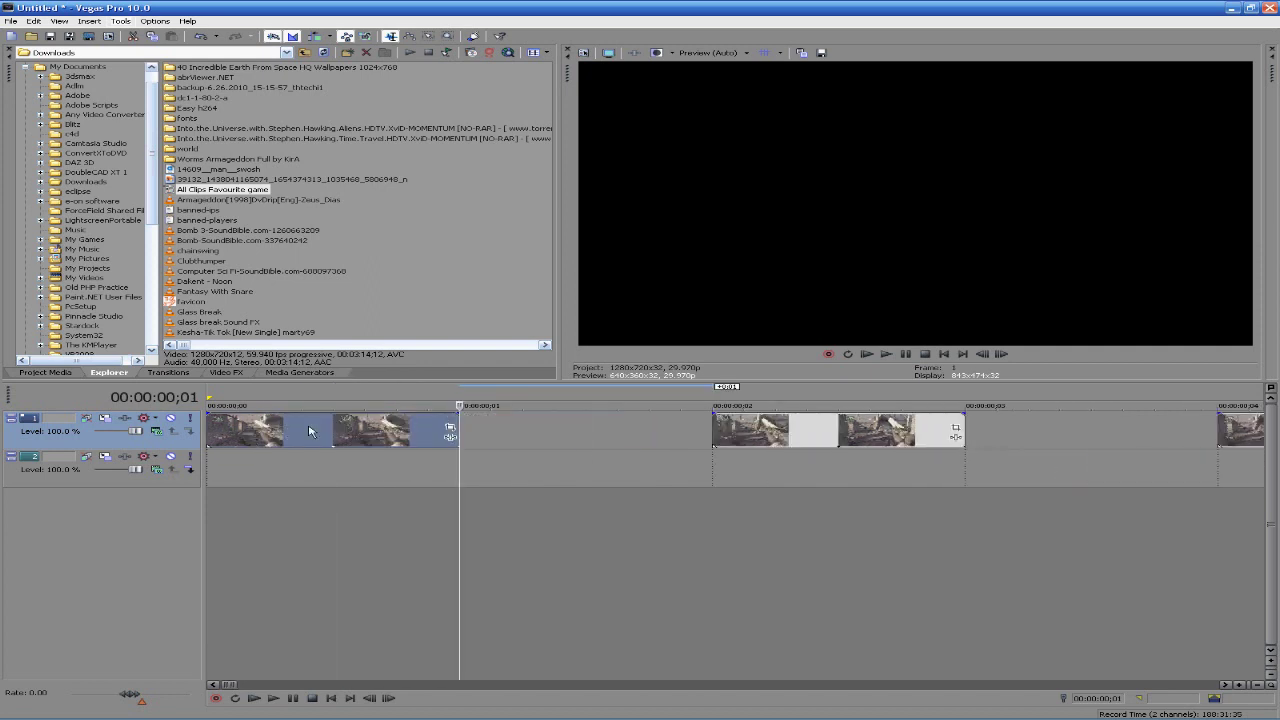
pyautogui.click(284, 442)
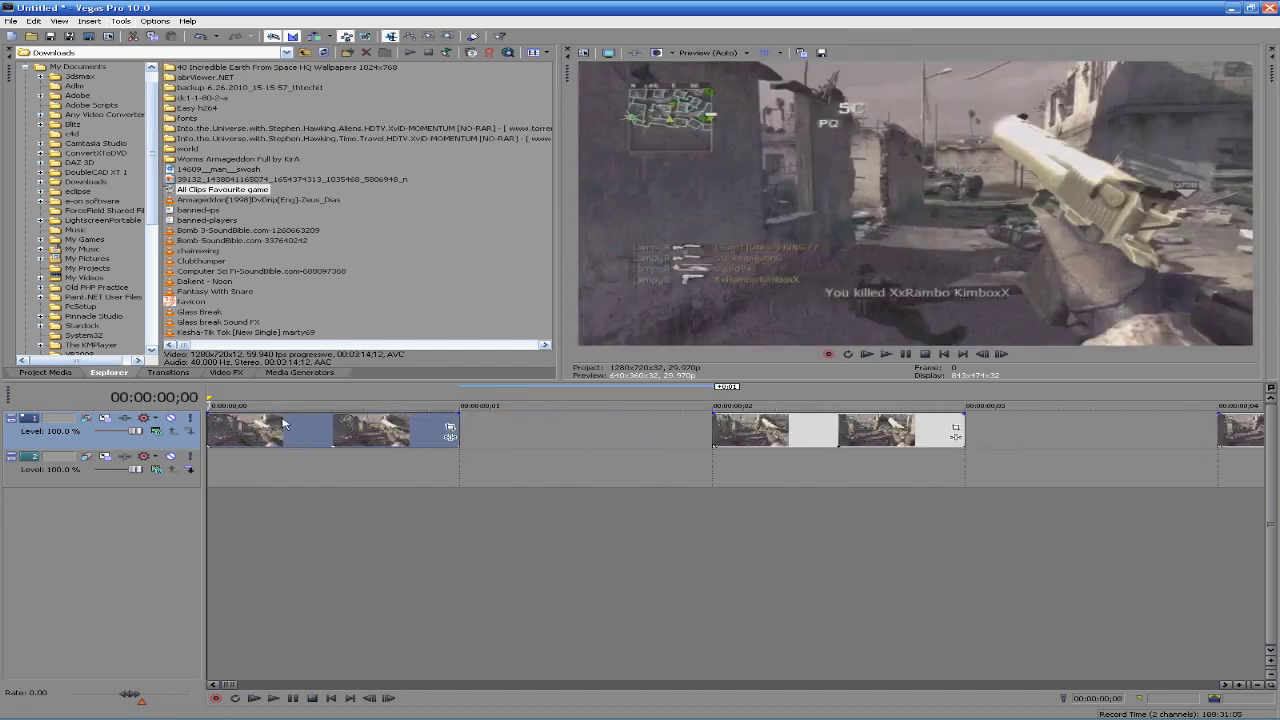
pyautogui.rightClick(283, 421)
pyautogui.moveTo(333, 347)
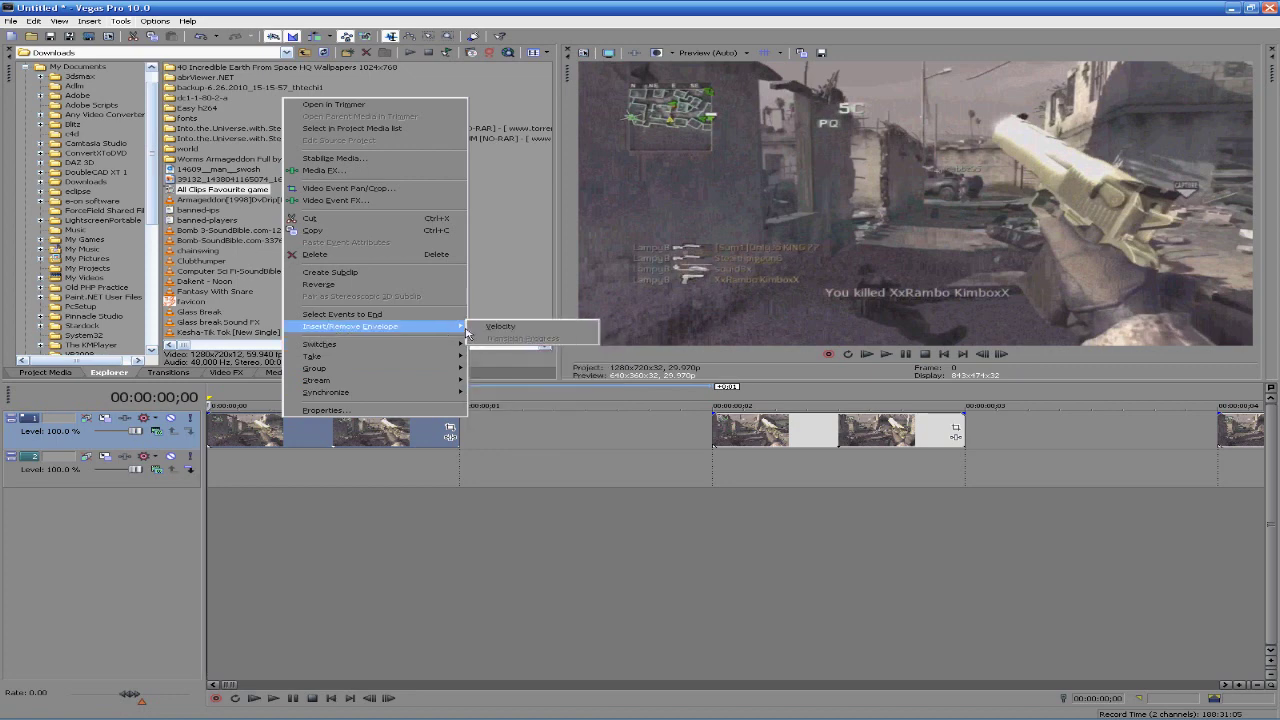
pyautogui.click(500, 326)
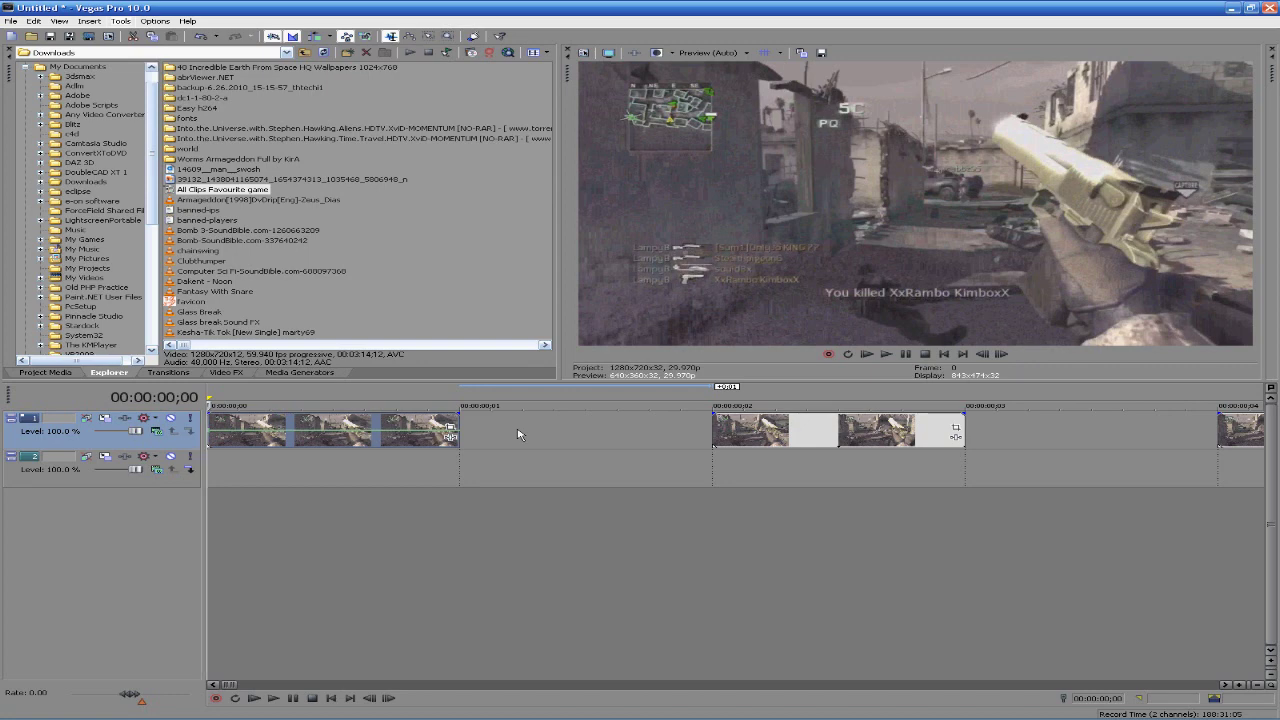
# Set the velocity of the first frame's envelope to 0%
pyautogui.rightClick(211, 432)
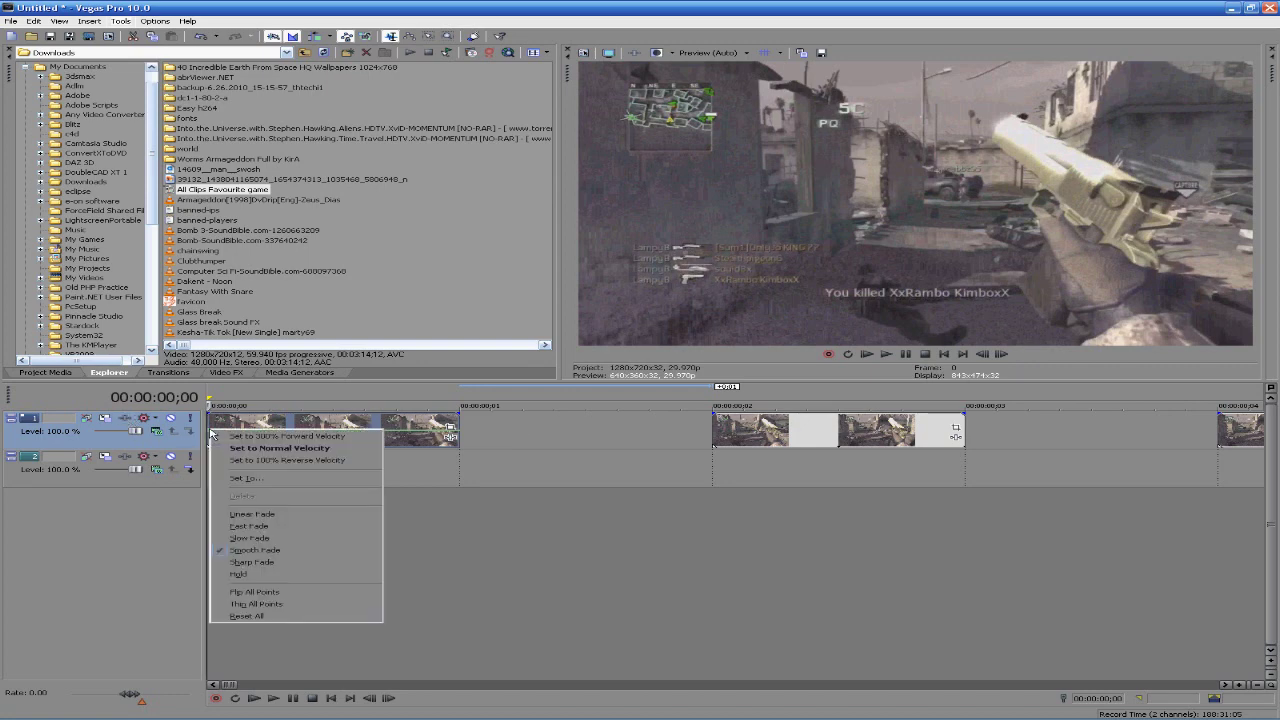
pyautogui.click(285, 478)
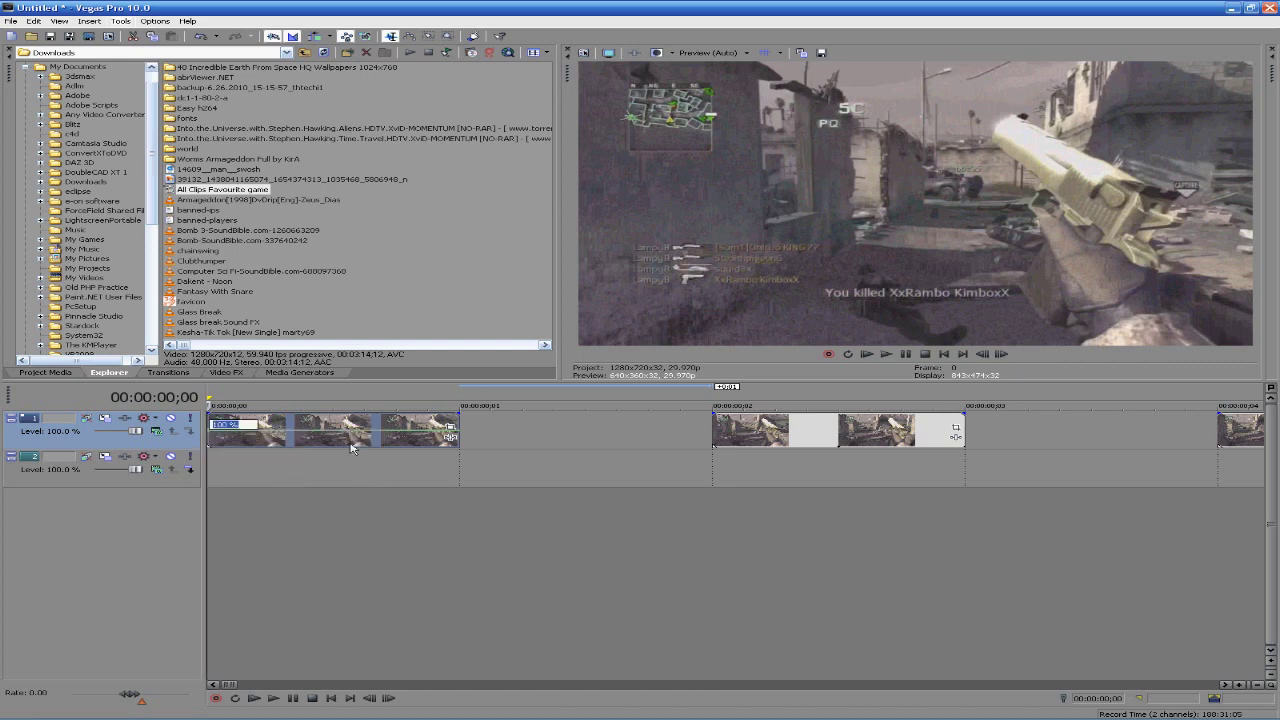
pyautogui.write('0')
pyautogui.press('Return')
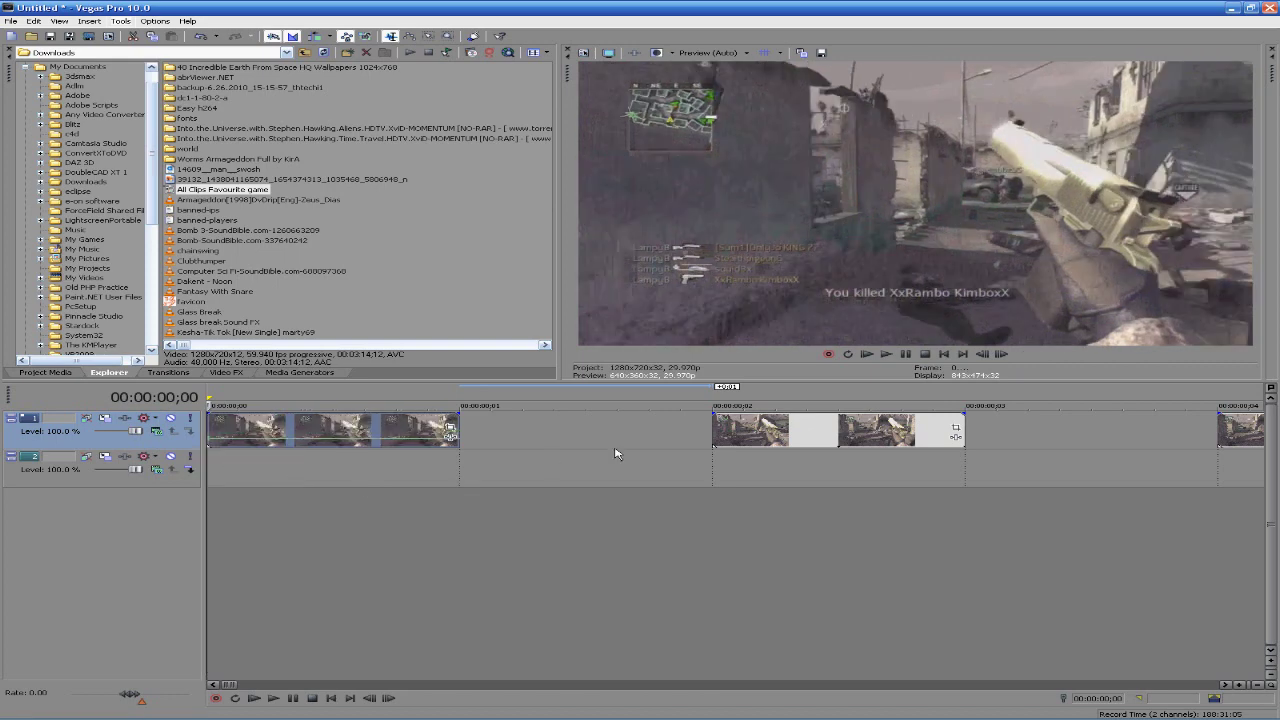
pyautogui.scroll(-5, 760, 500)
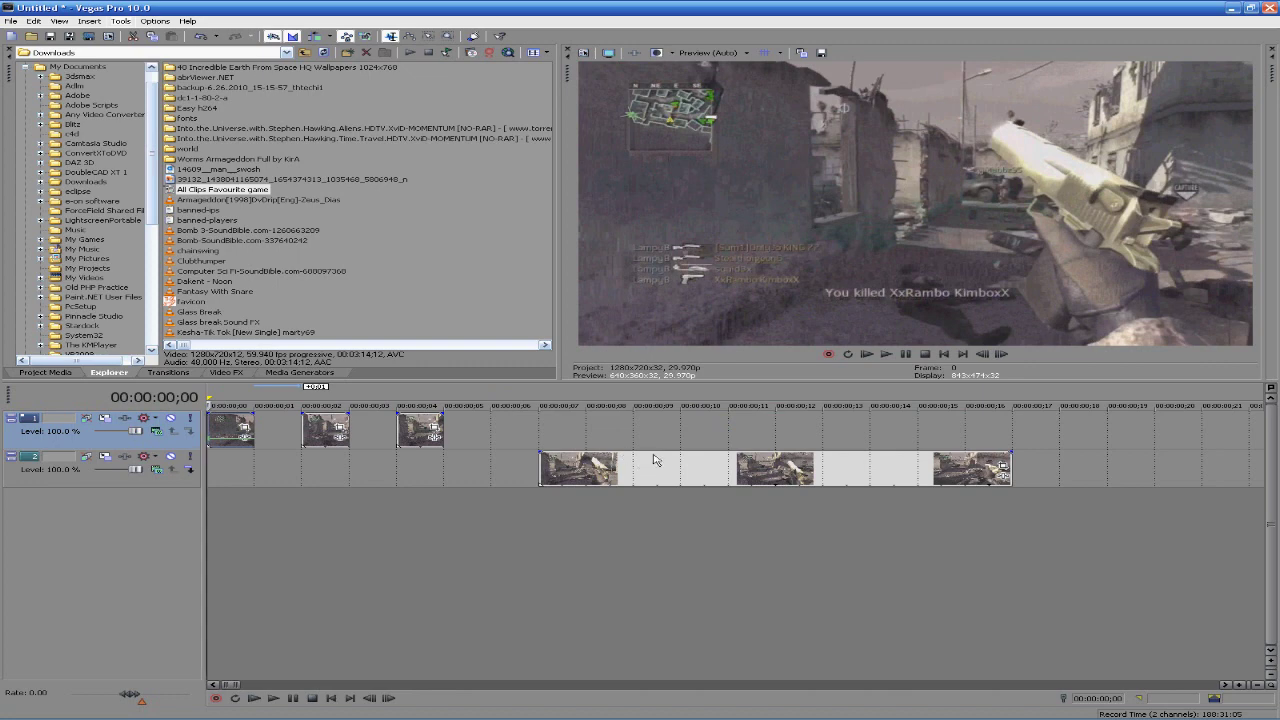
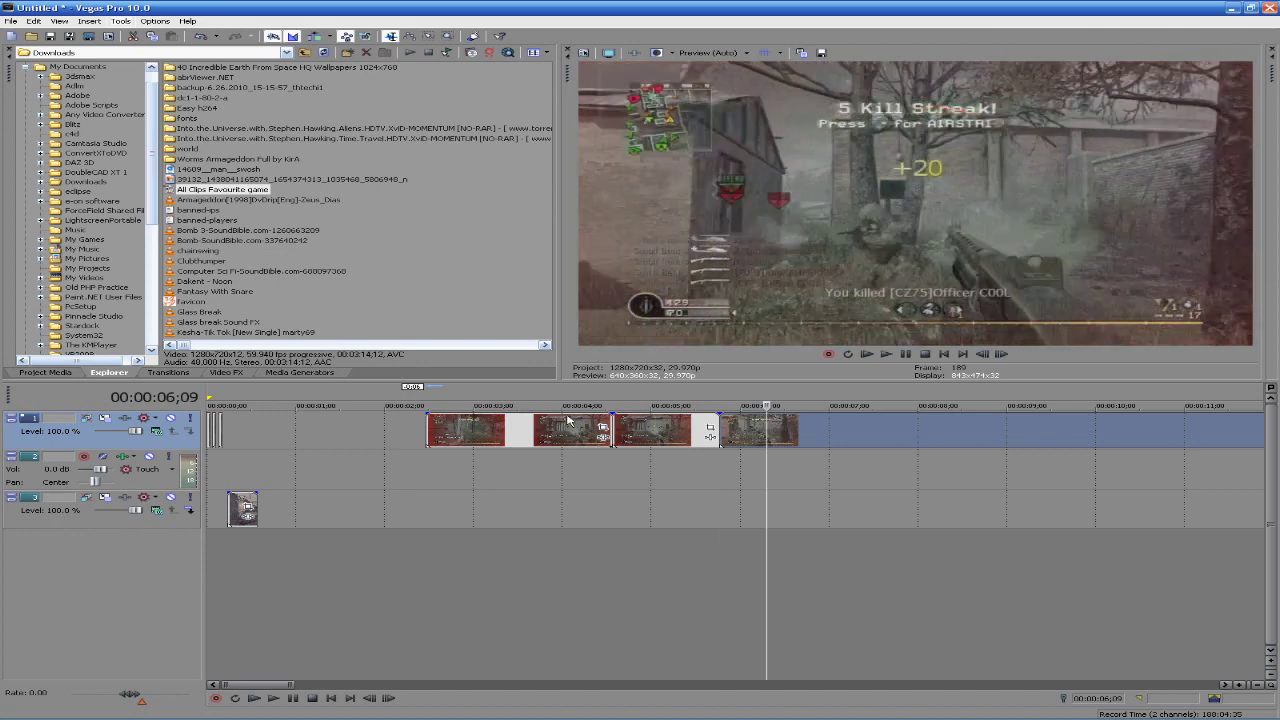
# Delete the sample clips before and after the middle one on the upper video track, keeping the middle clip
pyautogui.press('Delete')
pyautogui.click(568, 432)
pyautogui.press('Delete')
pyautogui.click(664, 437)
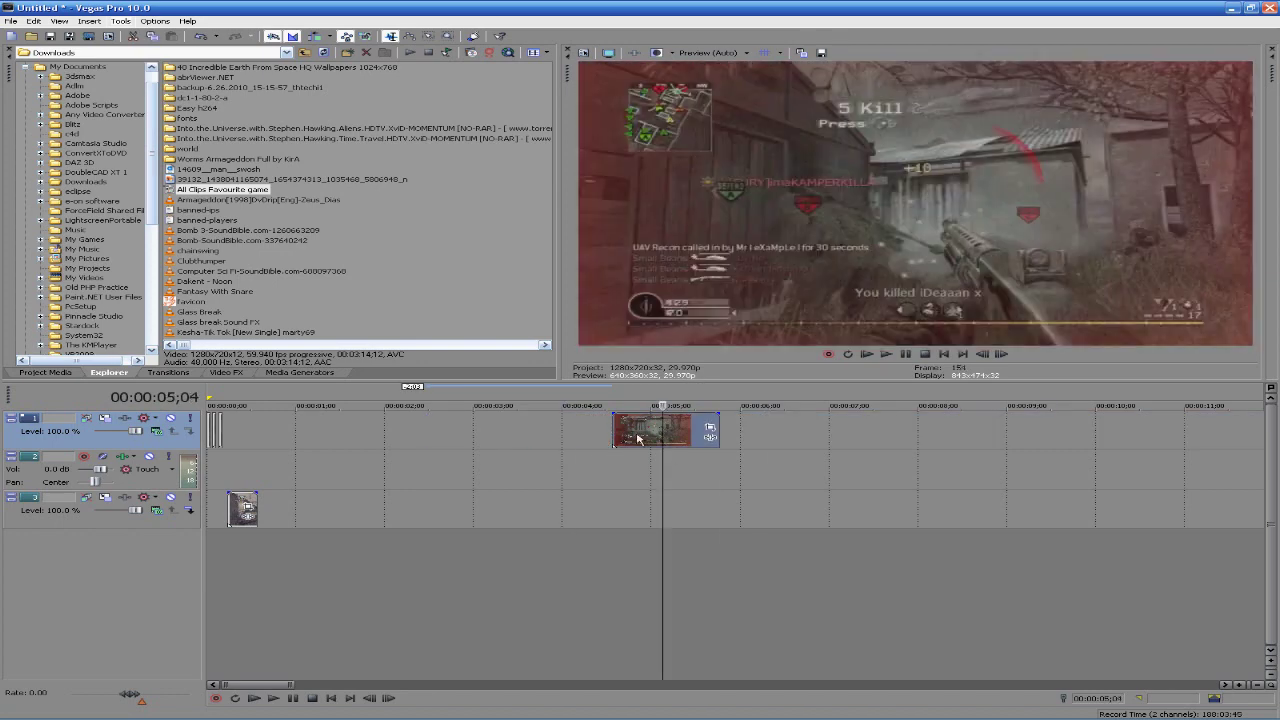
# Try extending the sample clip's end to about the 9-second mark, trim it back and undo the length changes
pyautogui.click(613, 430)
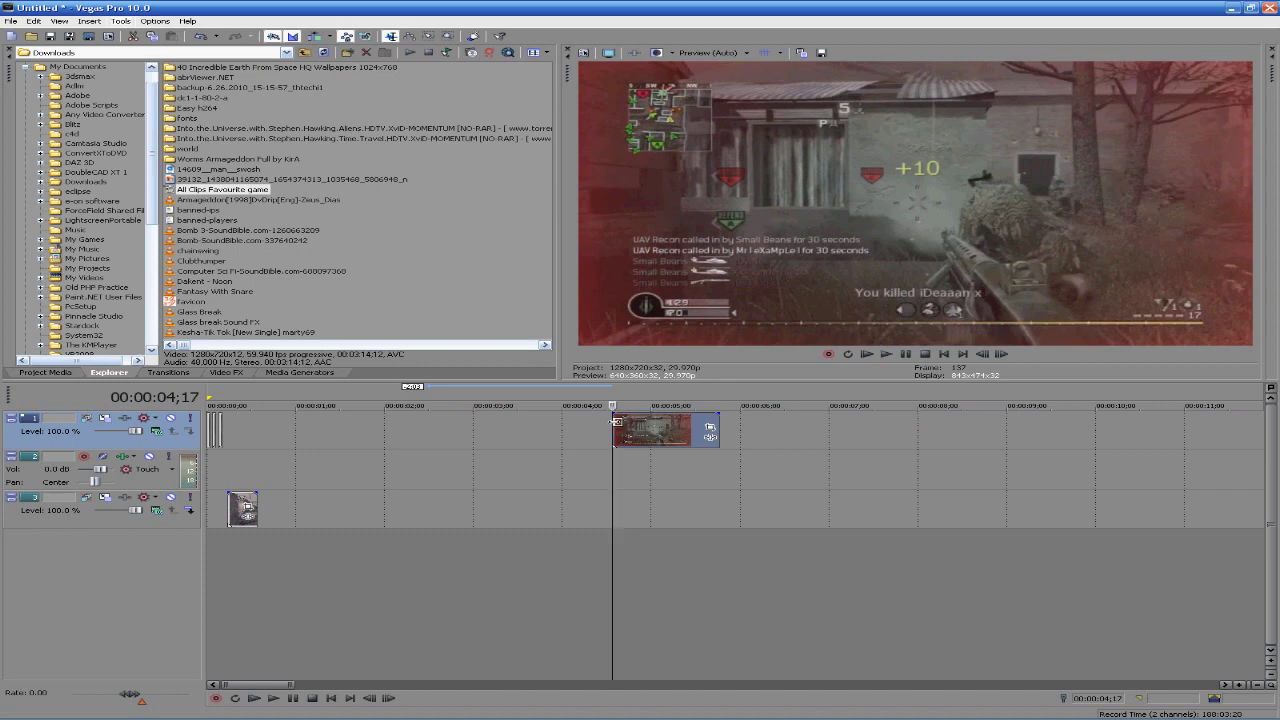
pyautogui.moveTo(649, 418)
pyautogui.moveTo(716, 424); pyautogui.dragTo(1053, 430)
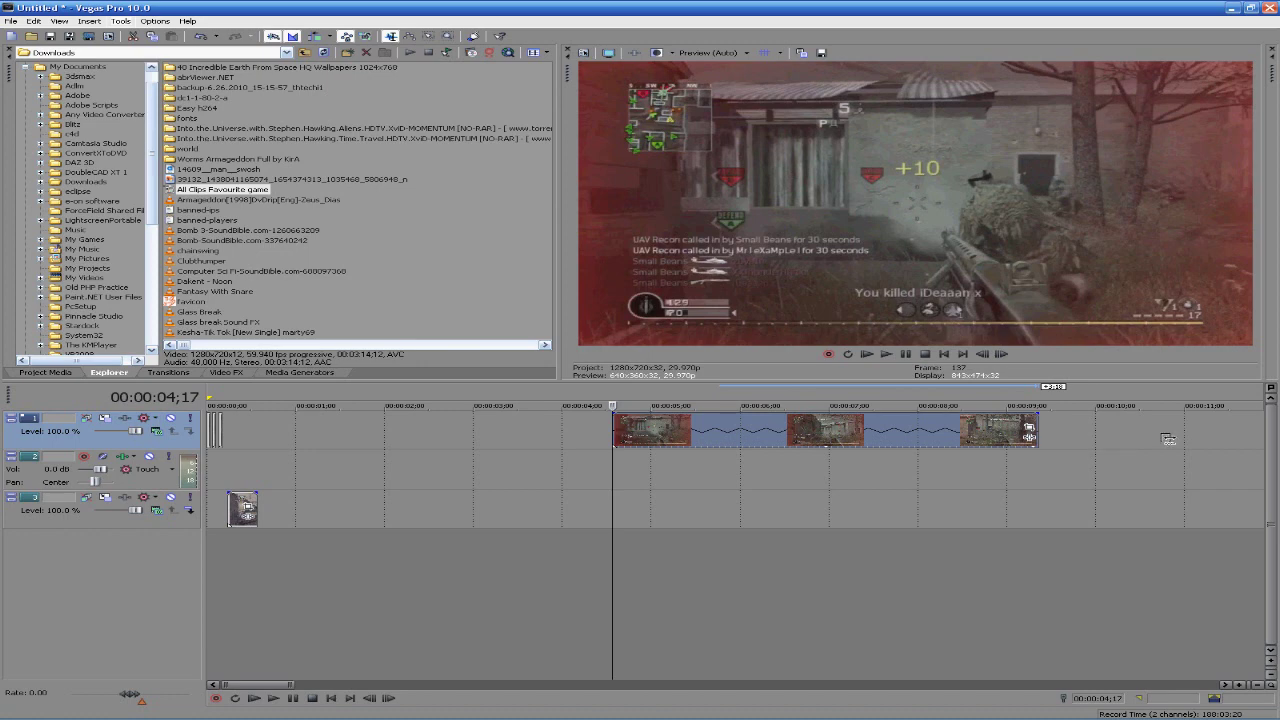
pyautogui.moveTo(1126, 437); pyautogui.dragTo(708, 437)
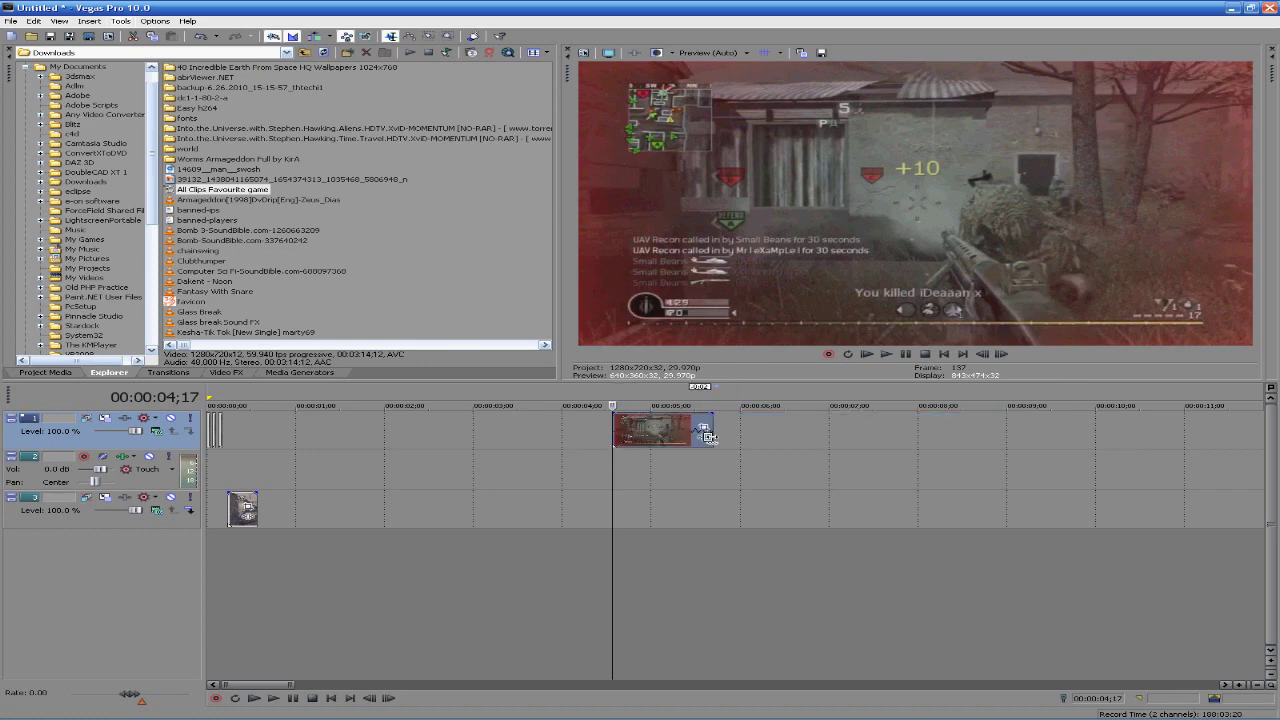
pyautogui.hotkey('ctrl', 'z')
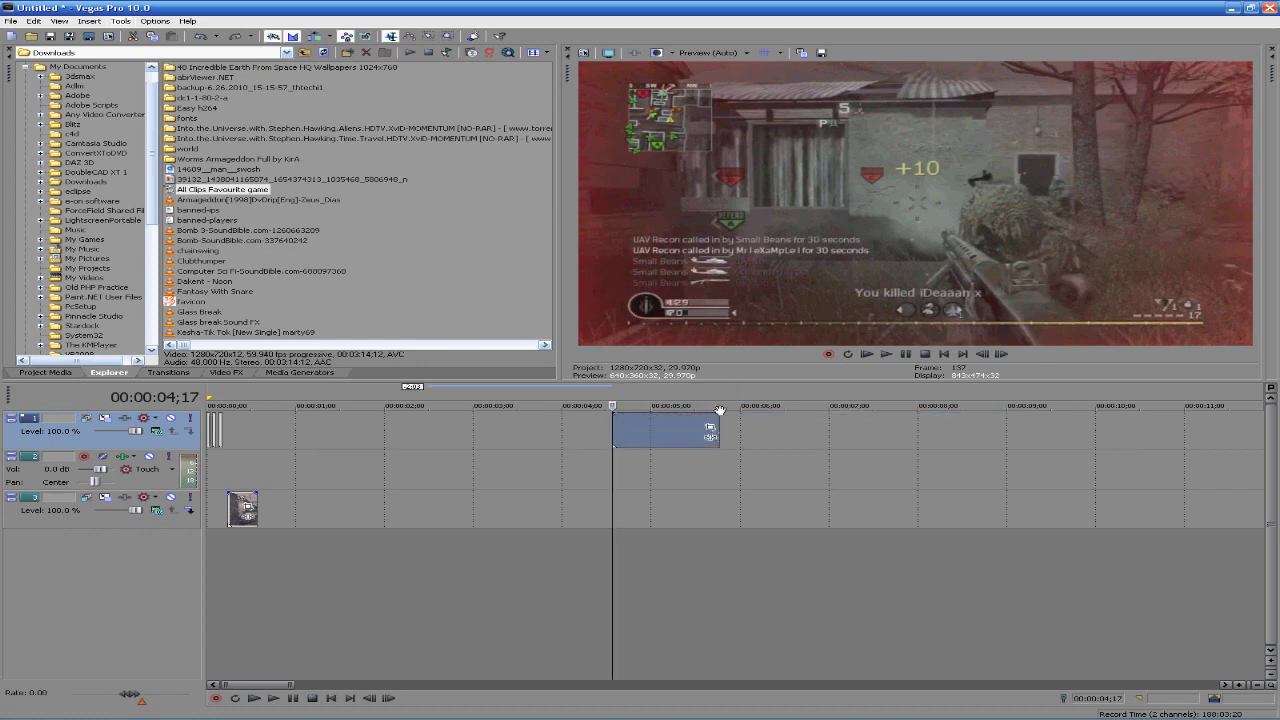
pyautogui.scroll(3, 714, 419)
pyautogui.scroll(-3, 797, 430)
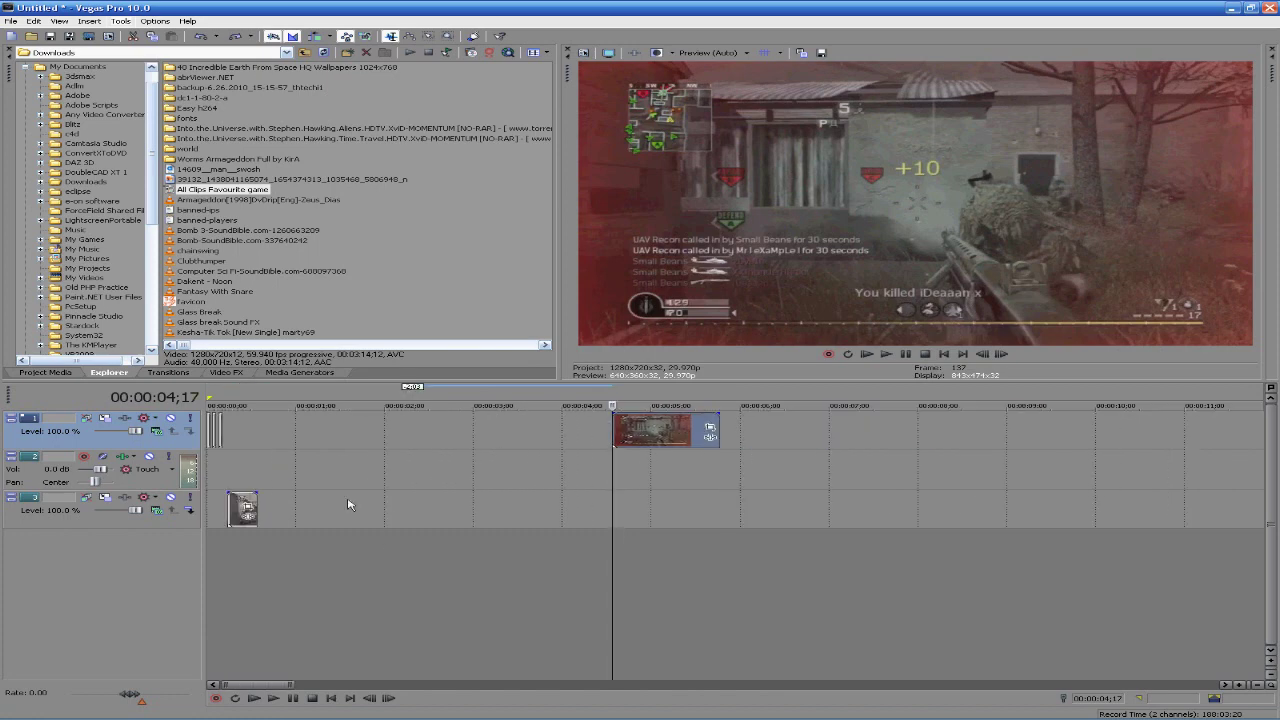
# Insert a velocity envelope on the sample clip and lower its velocity line
pyautogui.click(665, 428)
pyautogui.scroll(2, 662, 438)
pyautogui.scroll(-3, 662, 438)
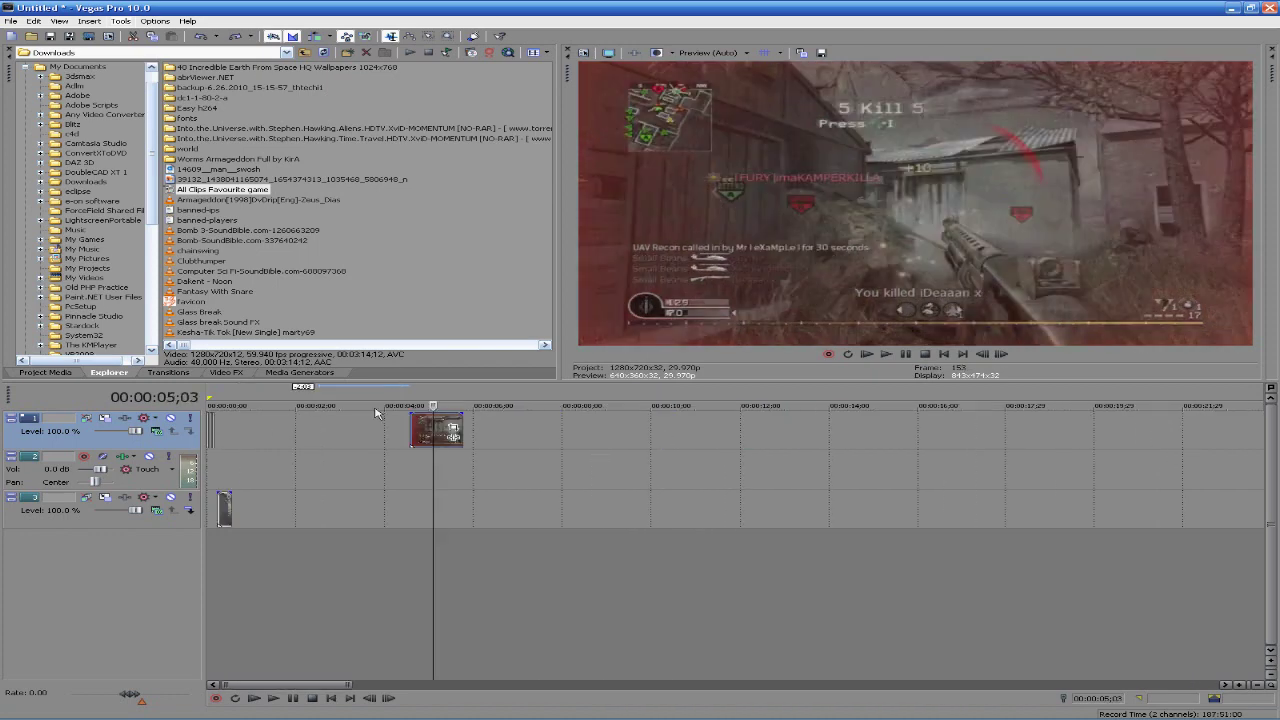
pyautogui.scroll(3, 445, 428)
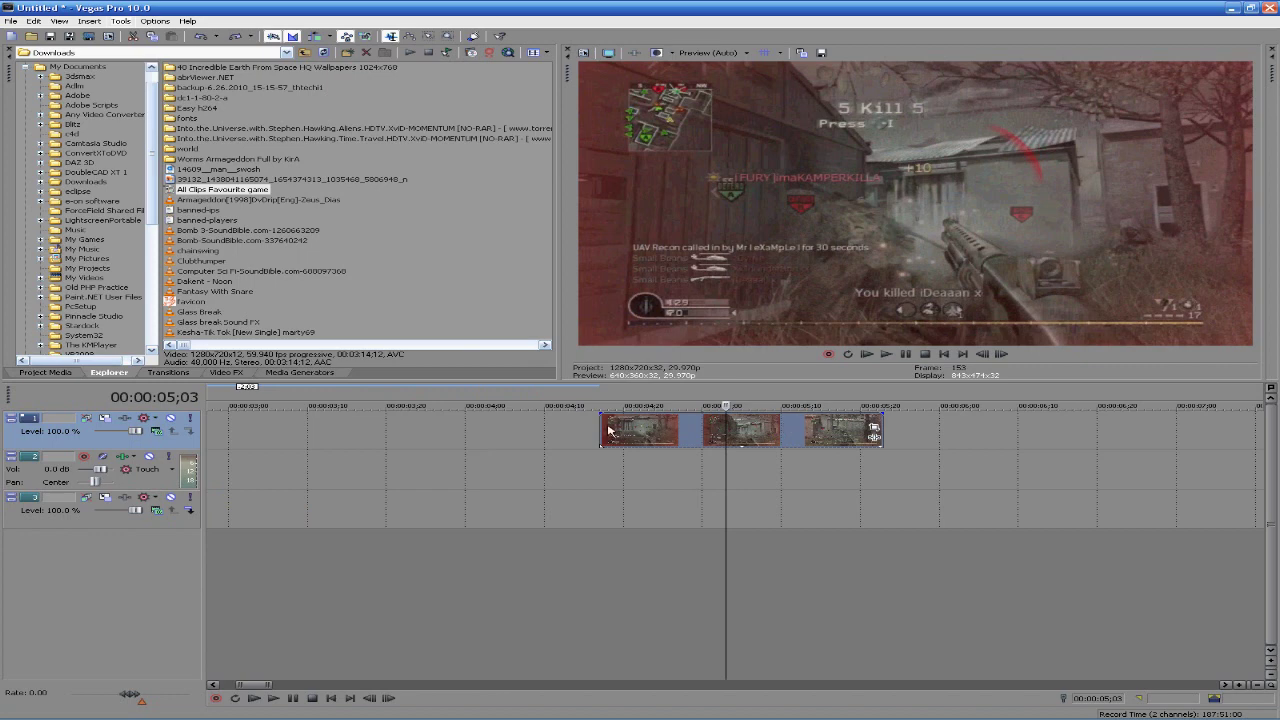
pyautogui.rightClick(608, 430)
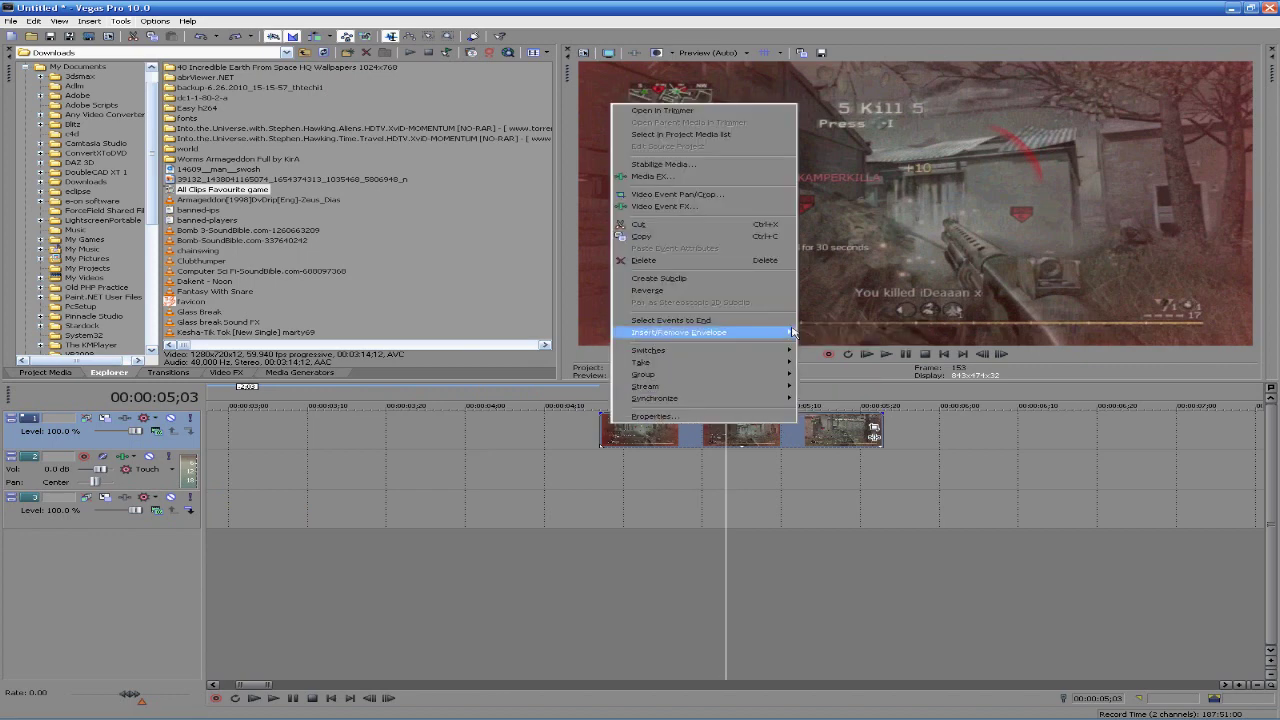
pyautogui.click(835, 333)
pyautogui.moveTo(619, 430); pyautogui.dragTo(619, 445)
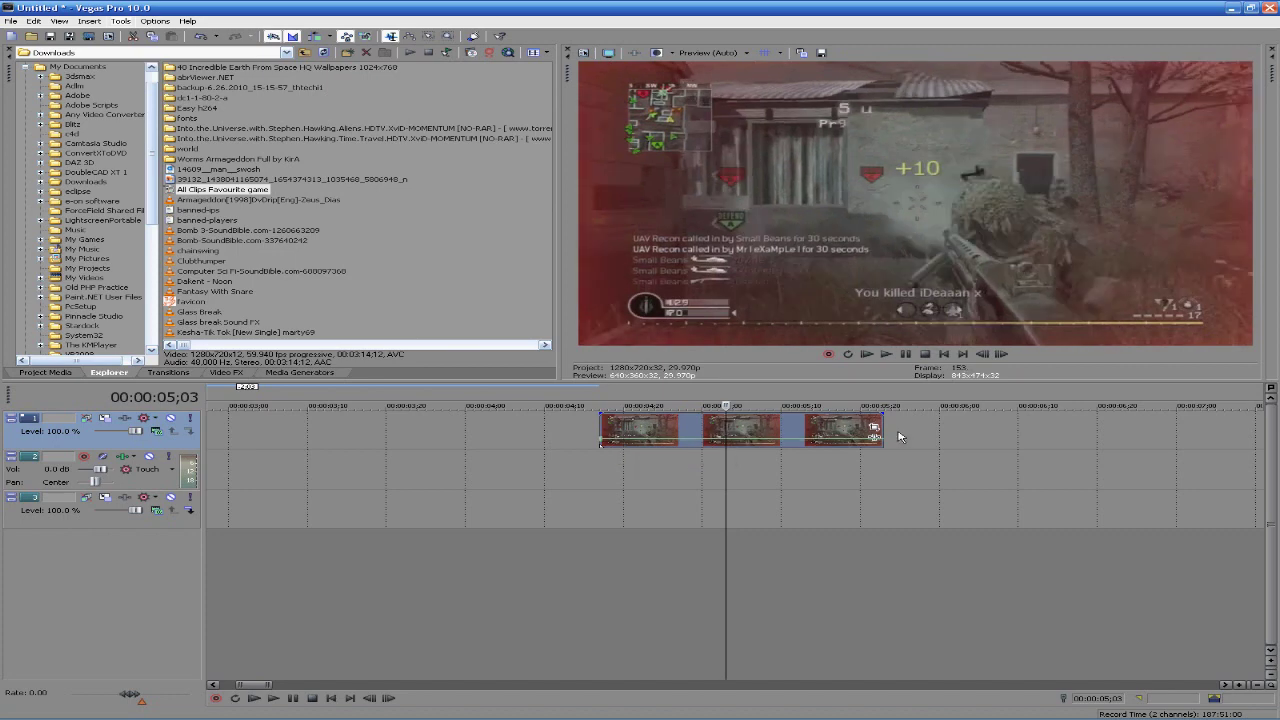
# Extend the sample clip's end by 1;02 and play the clip from its start
pyautogui.moveTo(883, 436); pyautogui.dragTo(1136, 436)
pyautogui.moveTo(727, 500); pyautogui.dragTo(600, 500)
pyautogui.click(275, 698)
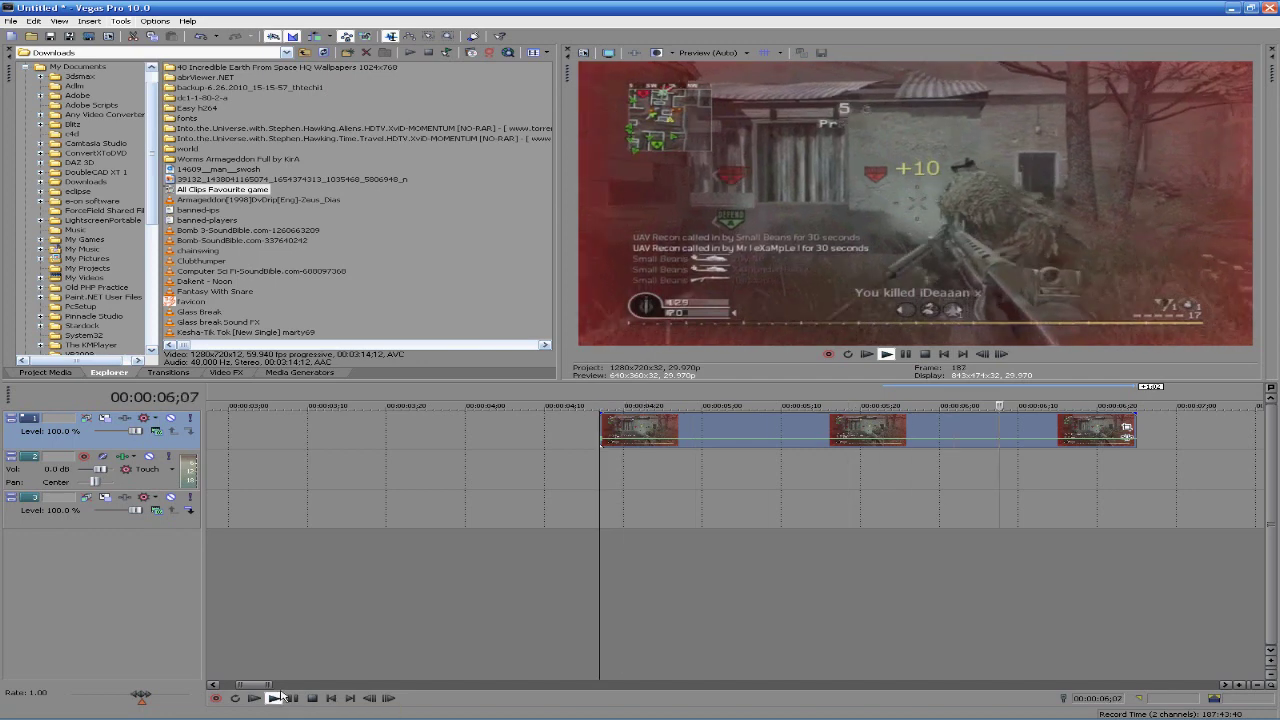
pyautogui.click(296, 698)
# Insert a velocity envelope on the second single frame, at 00:00:00;02
pyautogui.scroll(-5, 511, 466)
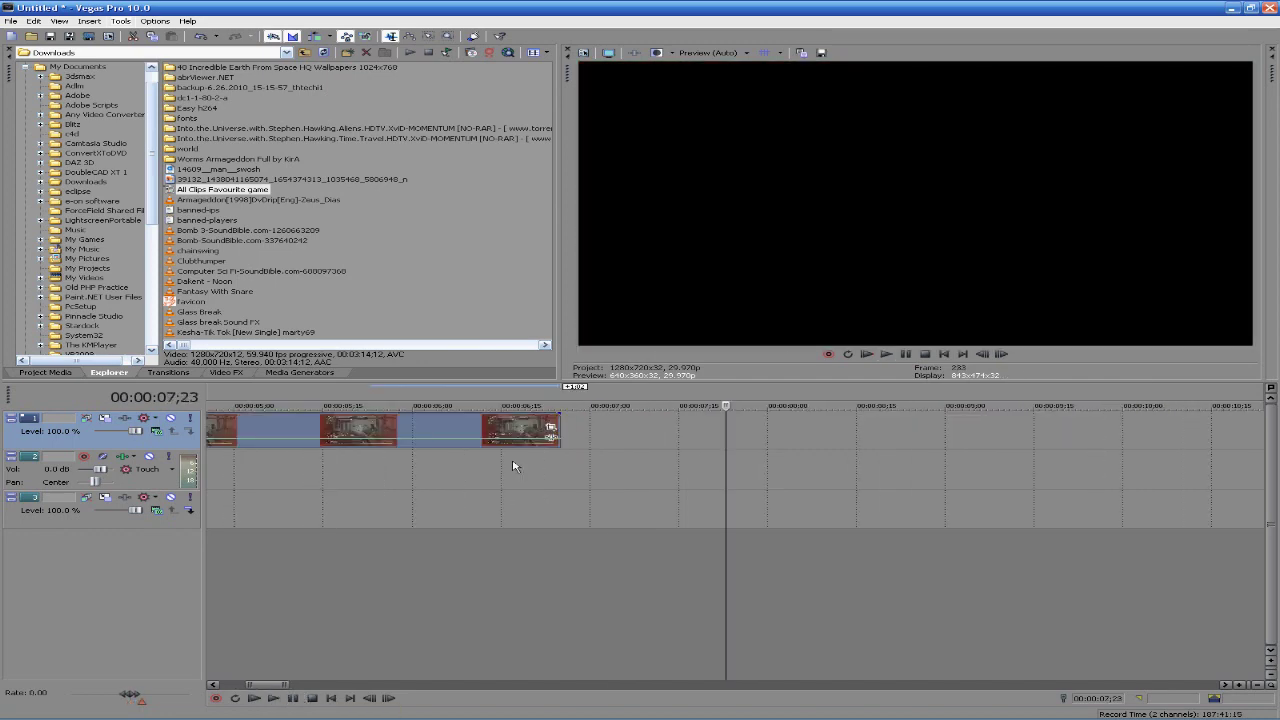
pyautogui.click(218, 428)
pyautogui.scroll(8, 220, 429)
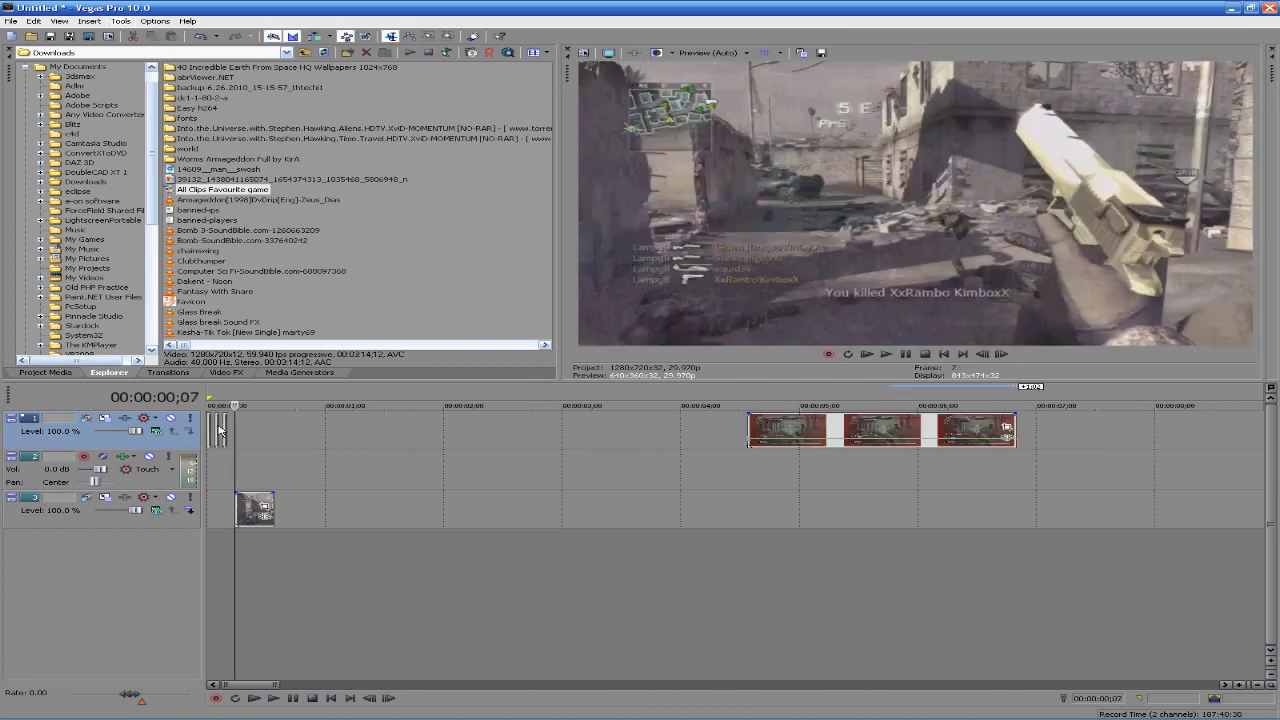
pyautogui.rightClick(357, 437)
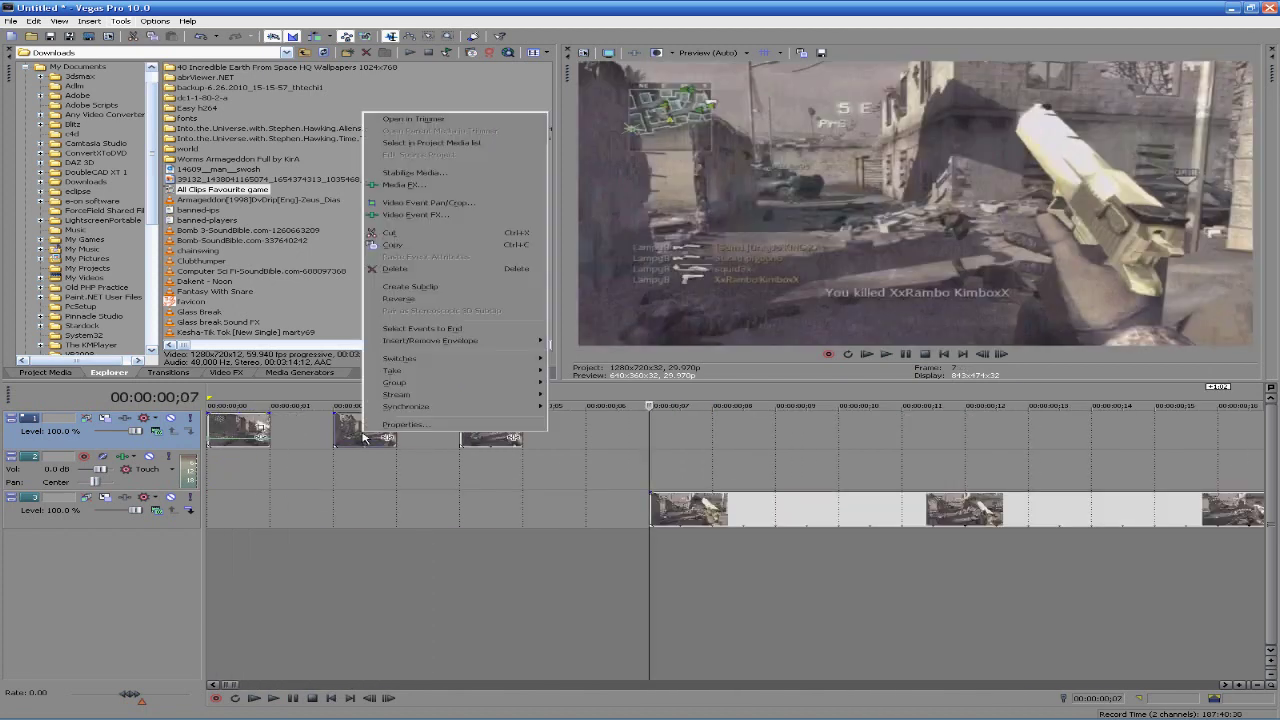
pyautogui.moveTo(470, 340)
pyautogui.click(580, 341)
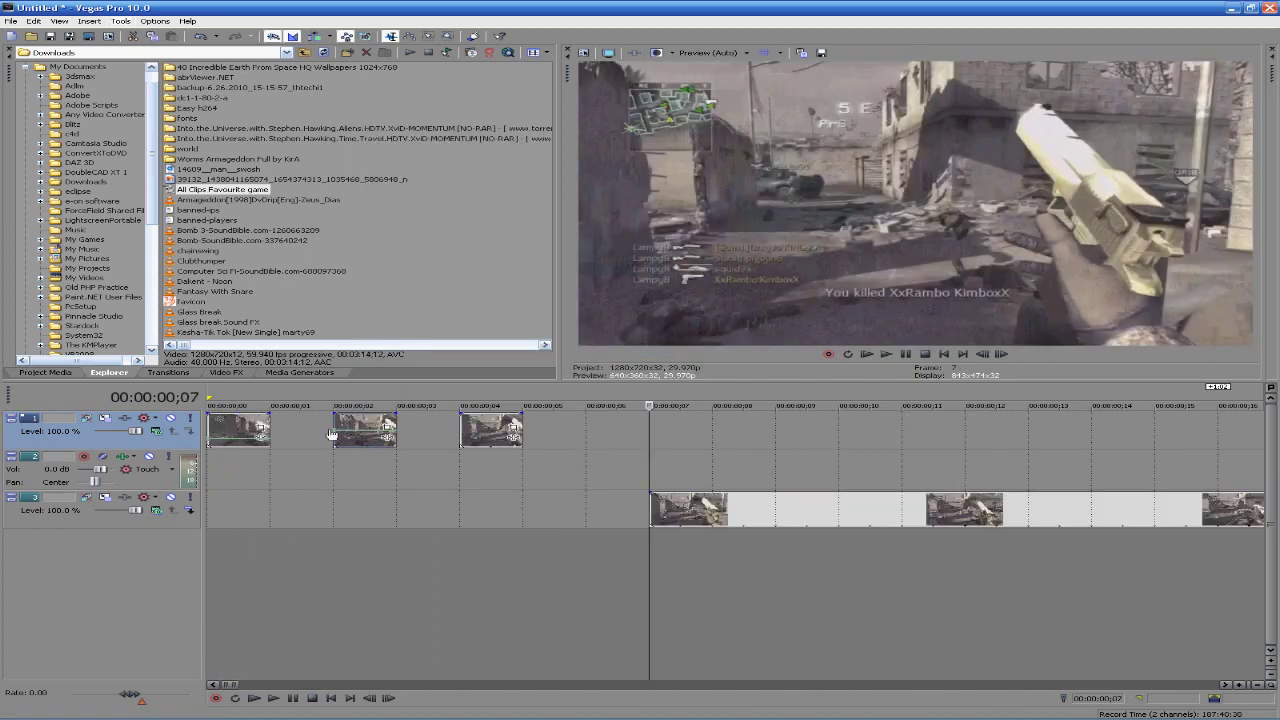
# Set the velocity of the second frame's envelope to 0%
pyautogui.click(335, 432)
pyautogui.rightClick(335, 432)
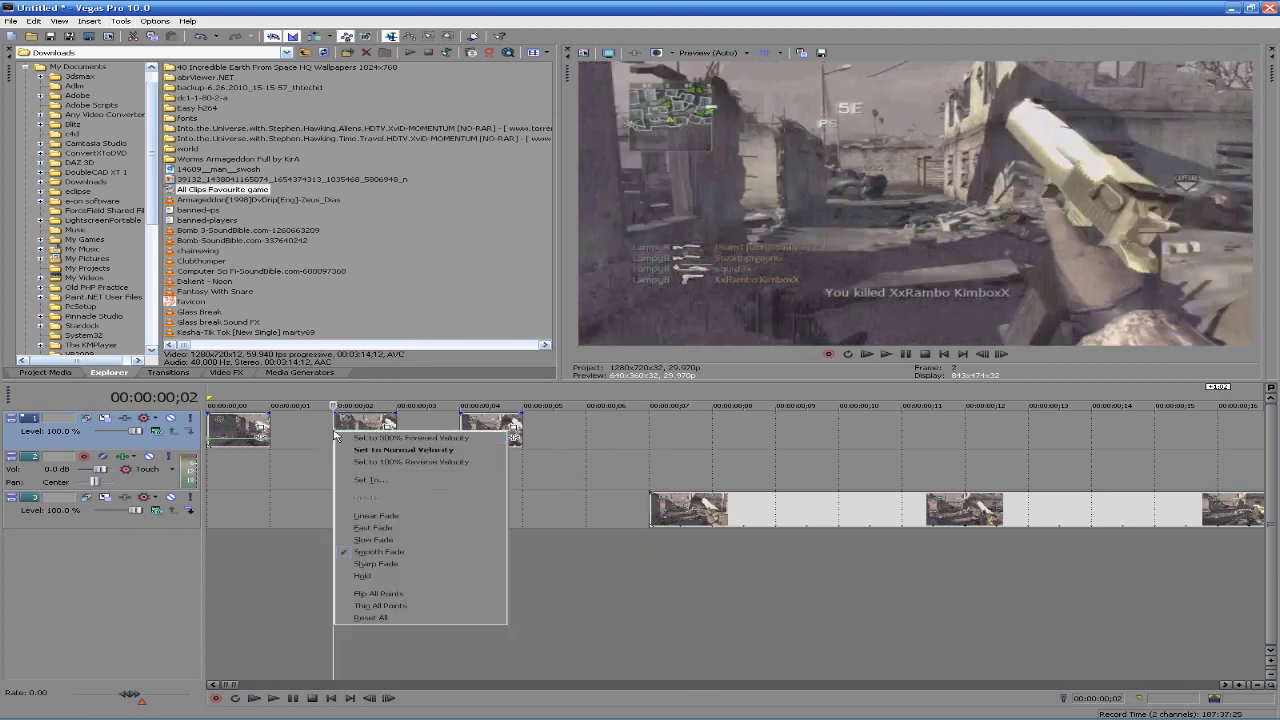
pyautogui.click(378, 483)
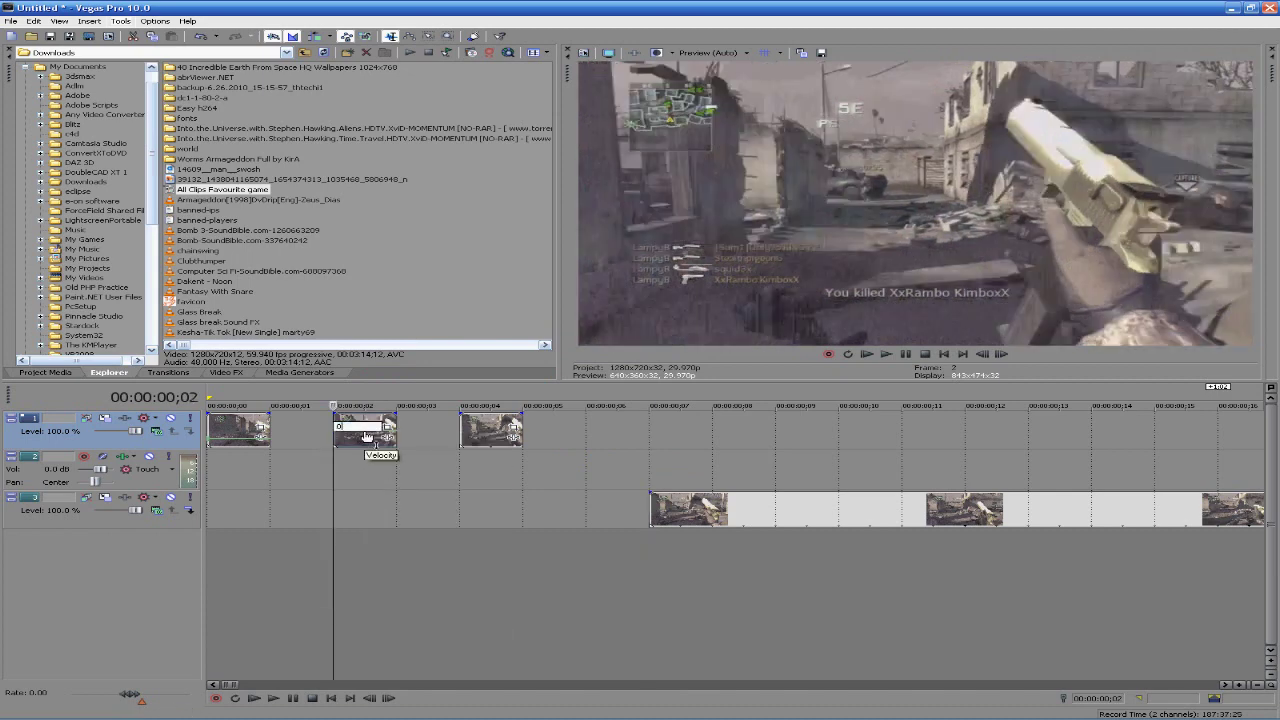
pyautogui.write('0')
pyautogui.press('Return')
# Insert a velocity envelope on the third single frame, at 00:00:00;04
pyautogui.click(476, 432)
pyautogui.rightClick(477, 432)
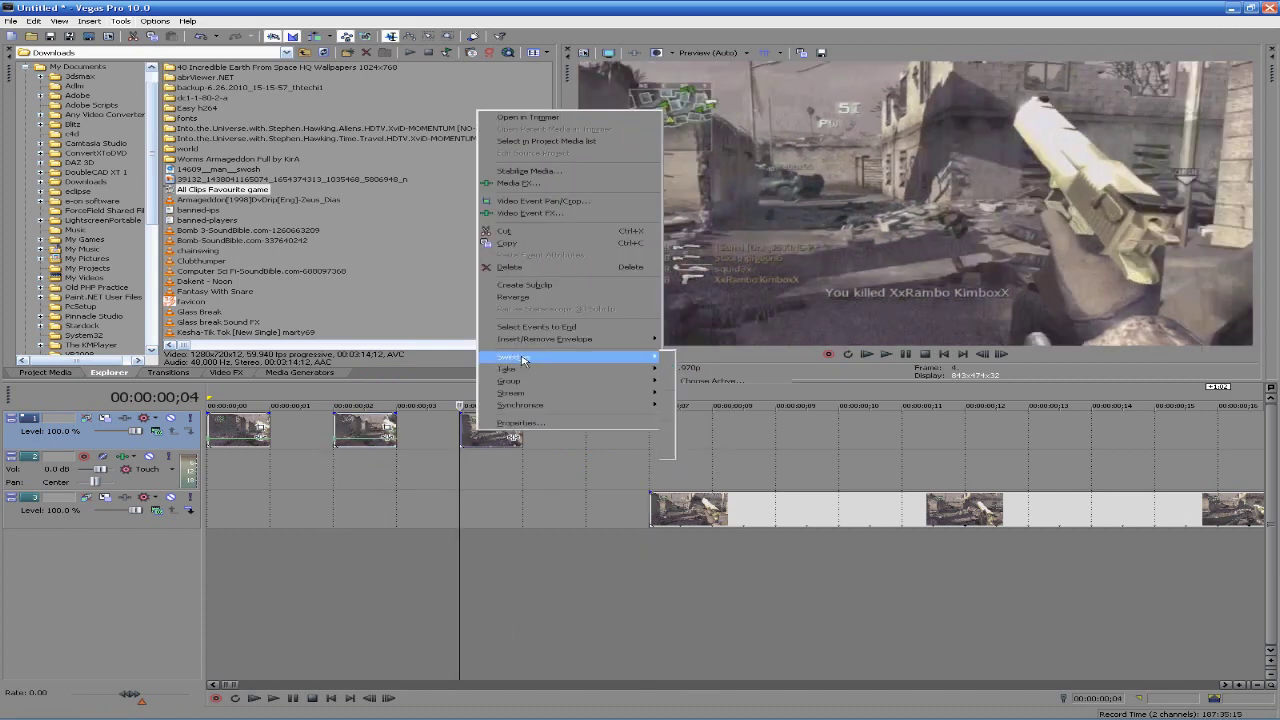
pyautogui.moveTo(545, 343)
pyautogui.click(694, 339)
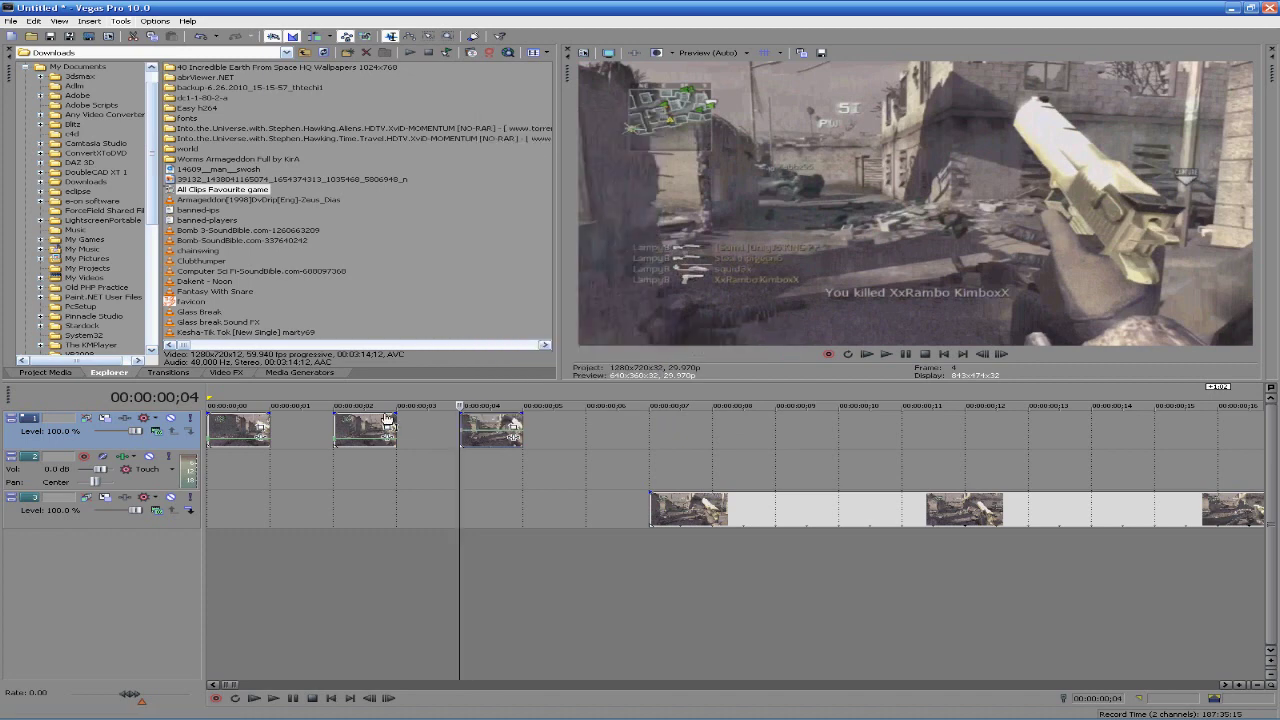
# Set the velocity of the third frame's envelope to 0% and position that frame at 00:00:00;04
pyautogui.rightClick(465, 431)
pyautogui.click(503, 478)
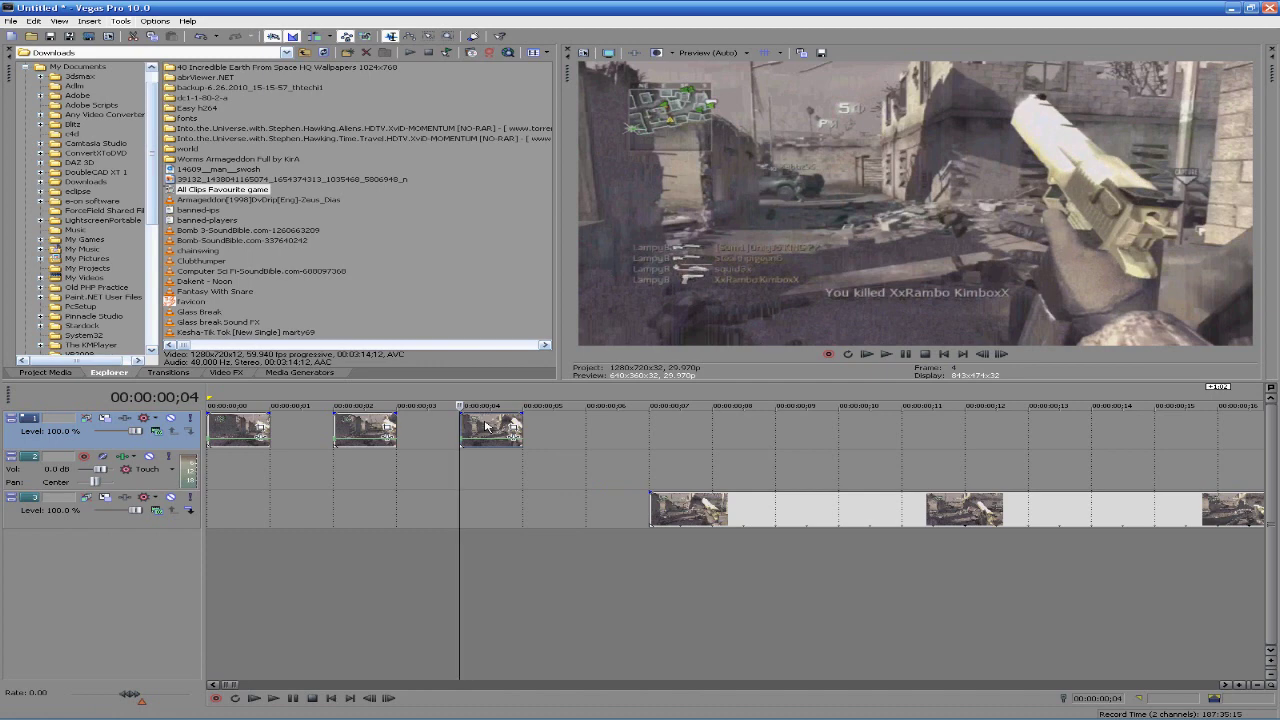
pyautogui.press('Delete')
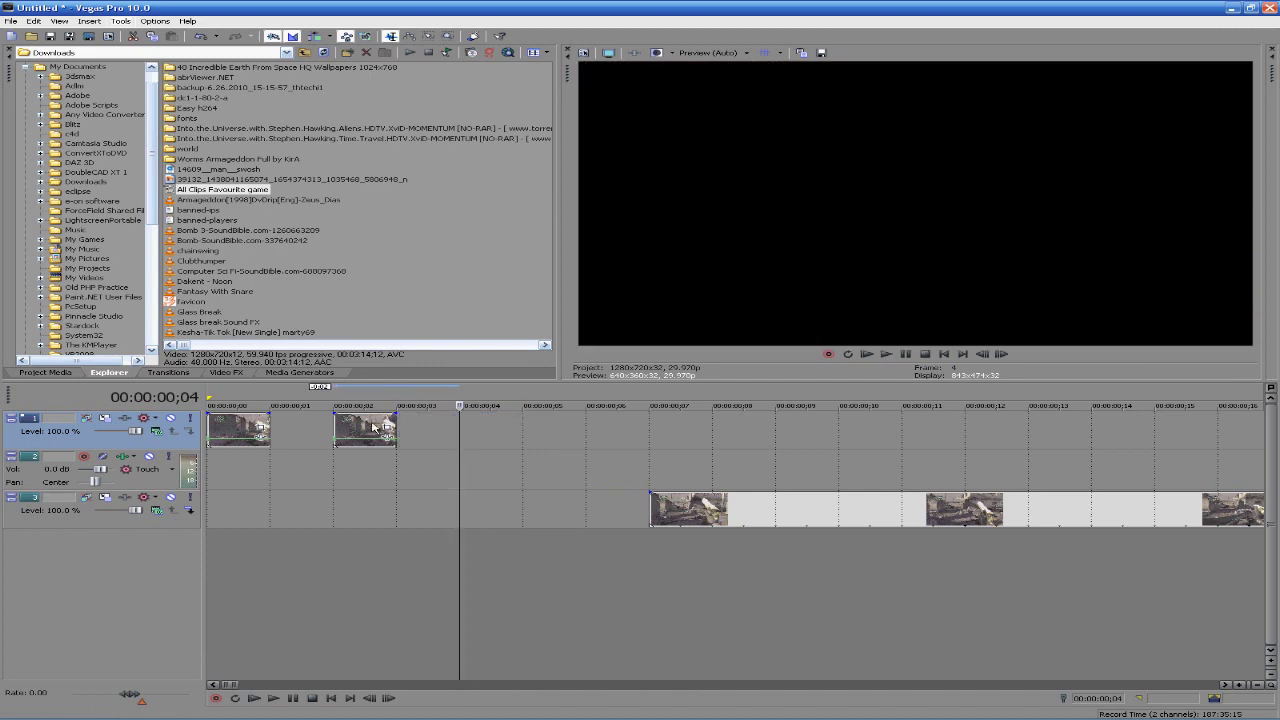
pyautogui.moveTo(373, 427); pyautogui.dragTo(506, 426)
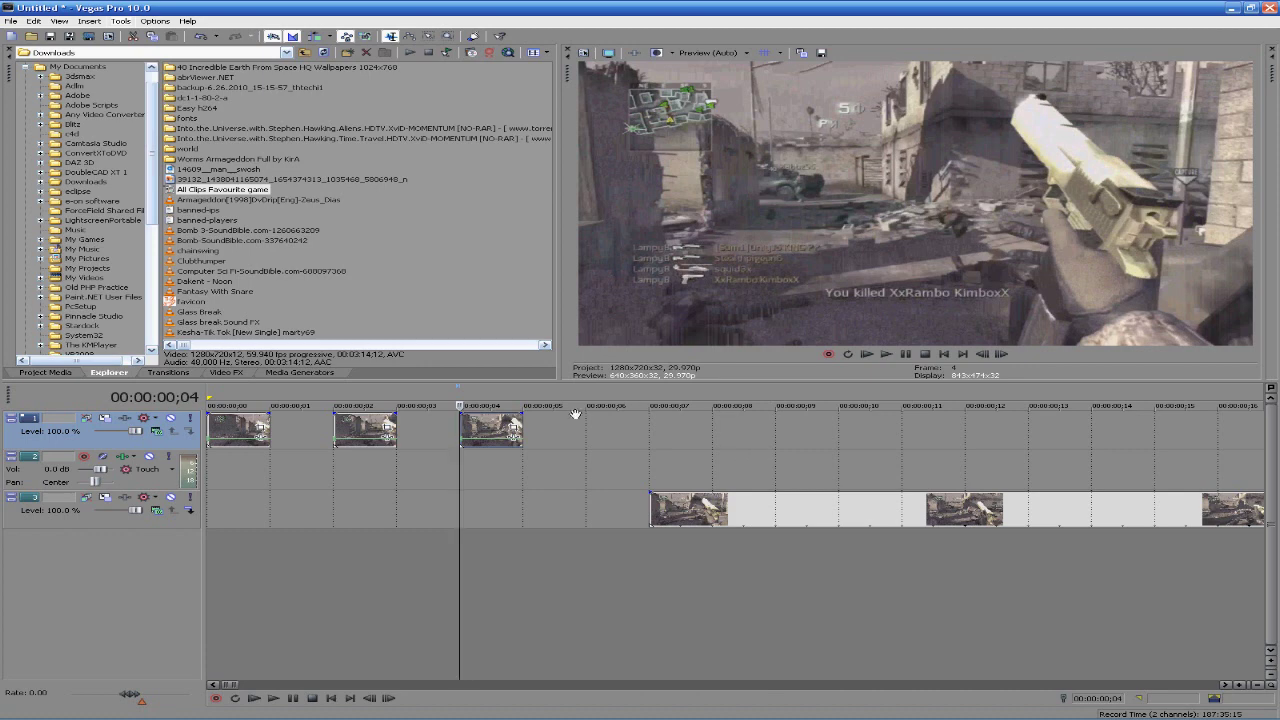
# Extend the third frame's end to about 00:00:00;12 and move the lengthened event to 00:00:00;25
pyautogui.moveTo(518, 428); pyautogui.dragTo(957, 429)
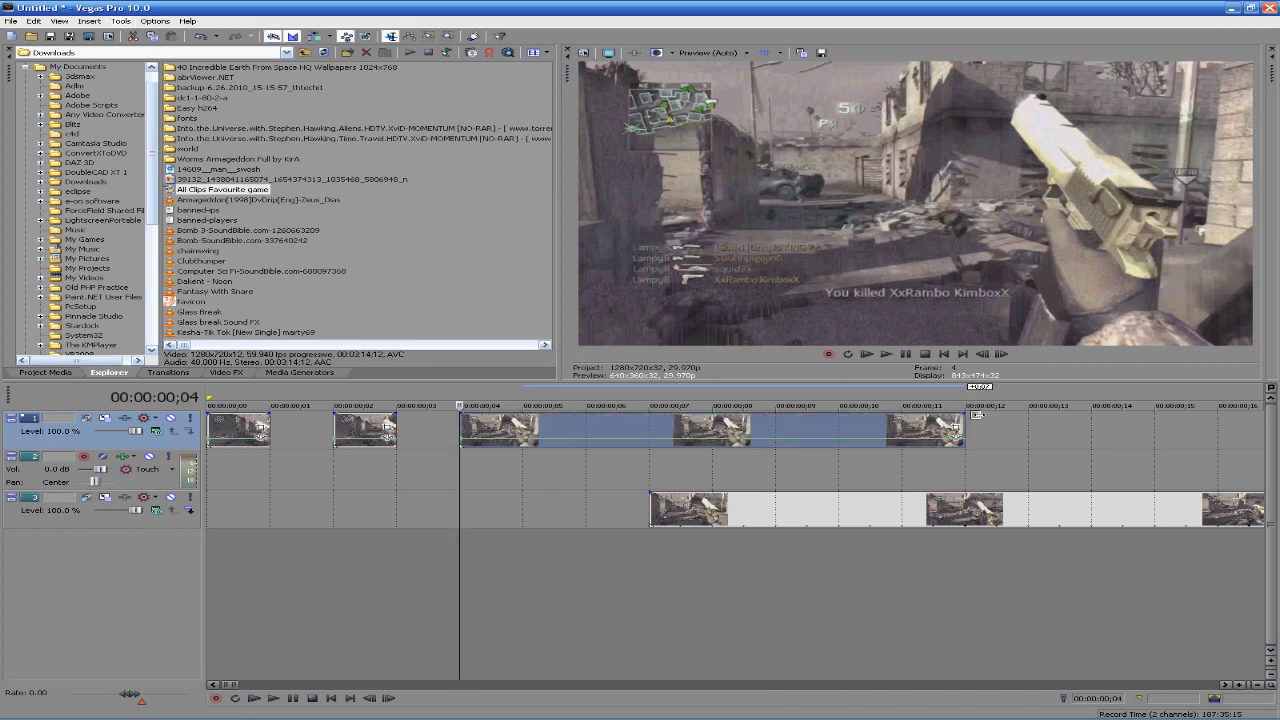
pyautogui.scroll(-7, 960, 425)
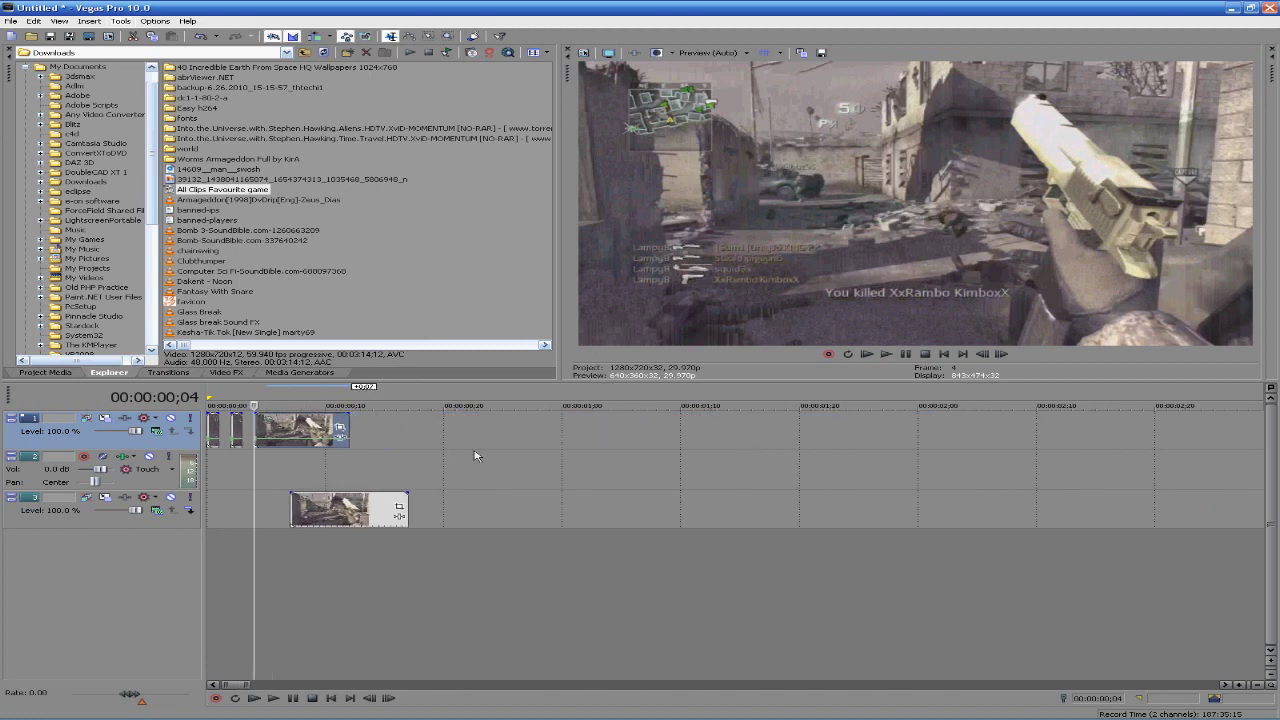
pyautogui.moveTo(312, 428); pyautogui.dragTo(370, 425)
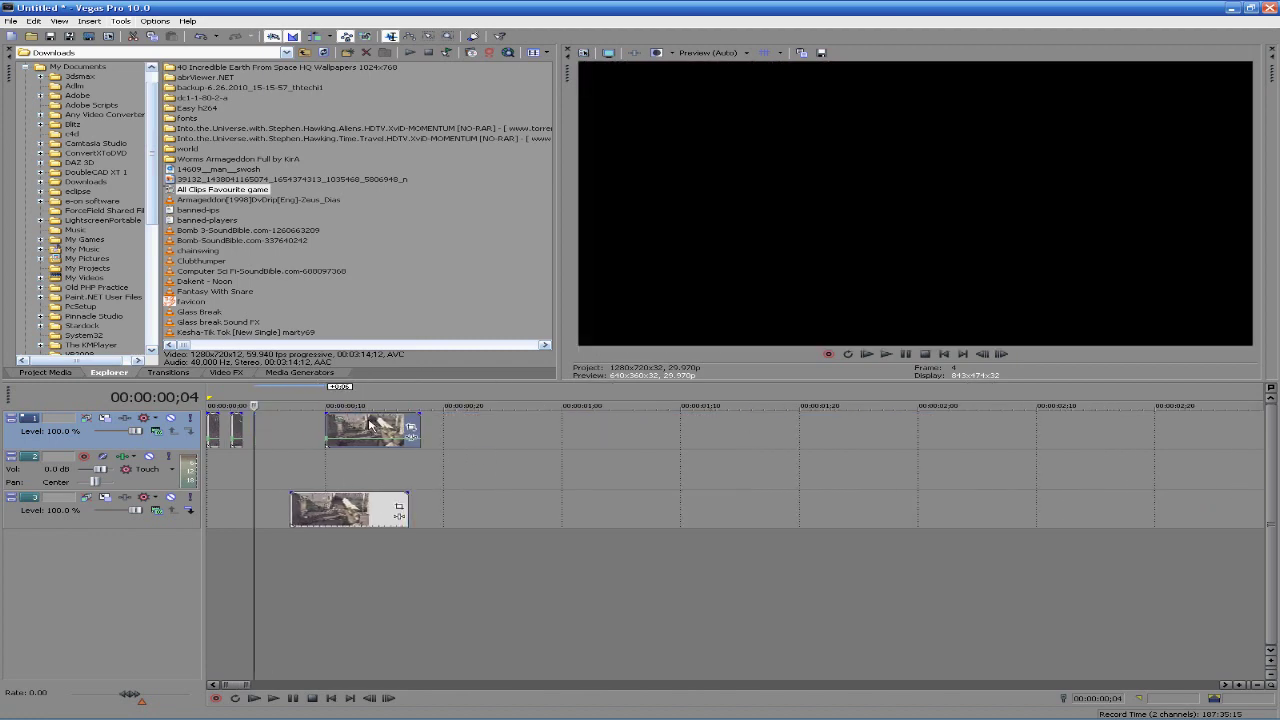
pyautogui.scroll(3, 369, 425)
pyautogui.moveTo(632, 430); pyautogui.dragTo(860, 443)
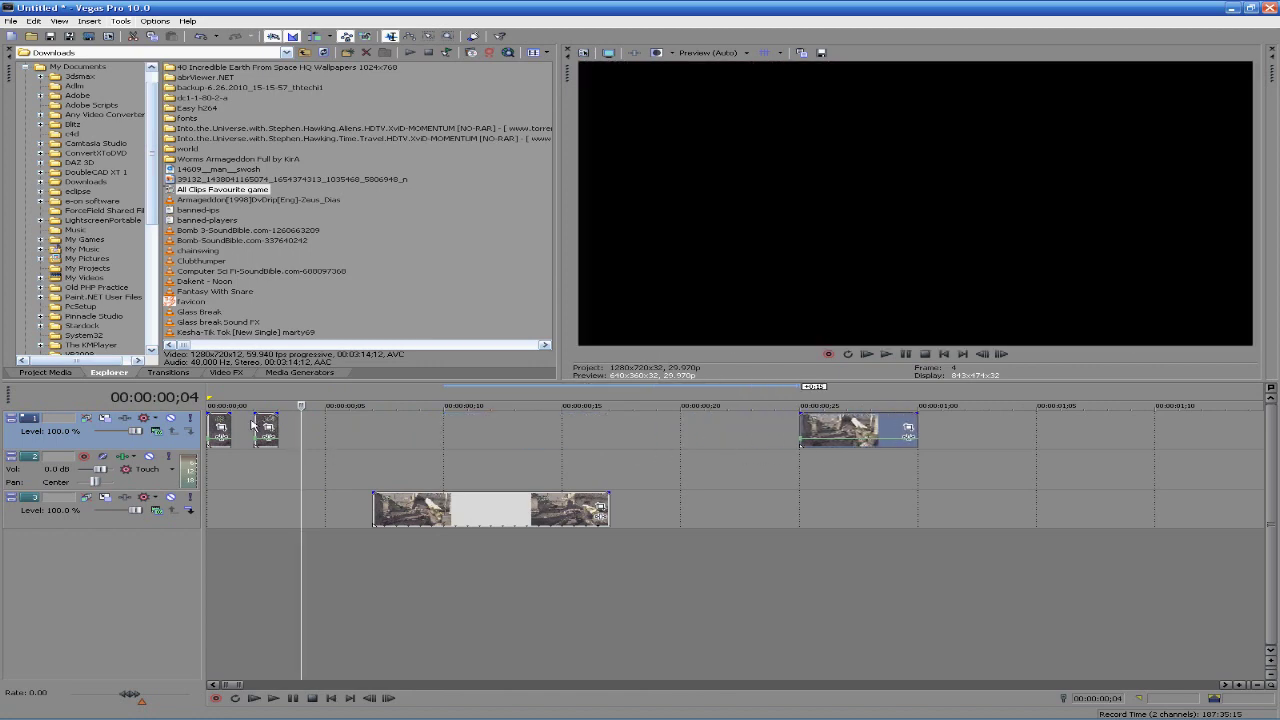
# Lengthen the second single frame to 5 frames starting at 00:00:00;11, and extend the first frame's end to 00:00:00;05
pyautogui.moveTo(266, 425); pyautogui.dragTo(545, 423)
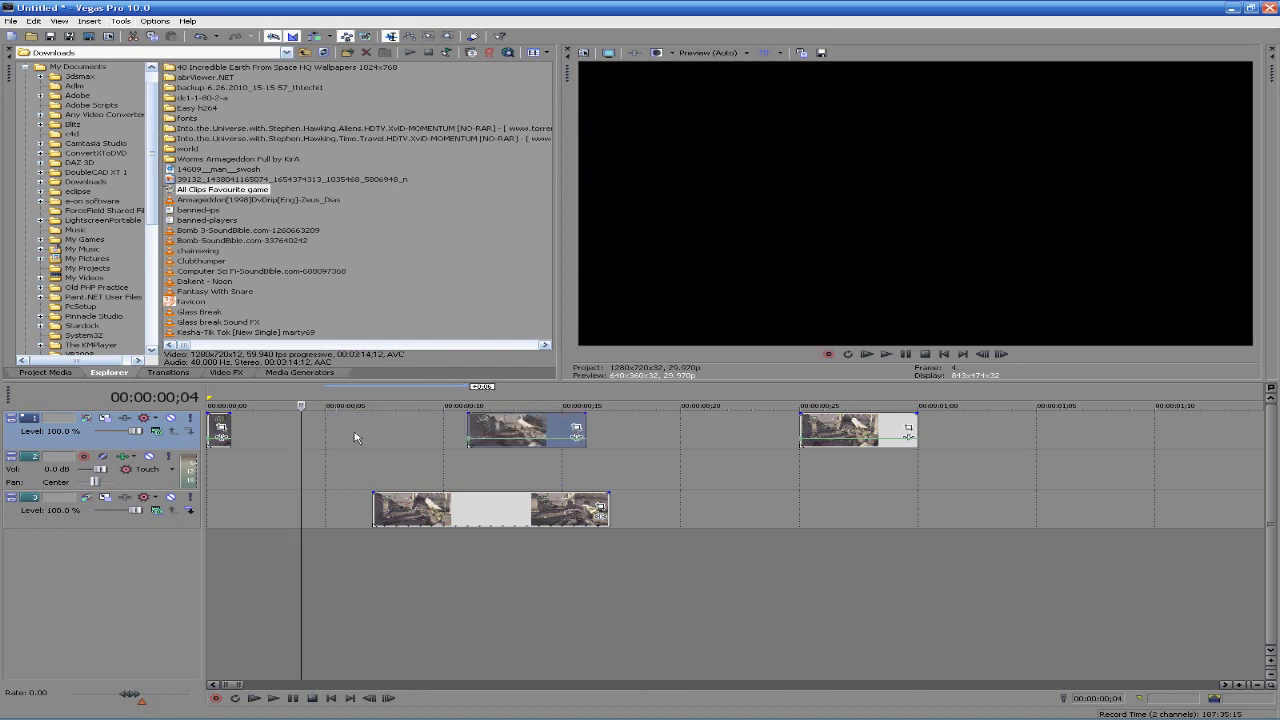
pyautogui.moveTo(230, 425); pyautogui.dragTo(325, 425)
# Overlap the frozen frames into crossfades, starting the second at 00:00:00;02 and the third at 00:00:00;05, and play the sequence
pyautogui.moveTo(532, 432); pyautogui.dragTo(316, 427)
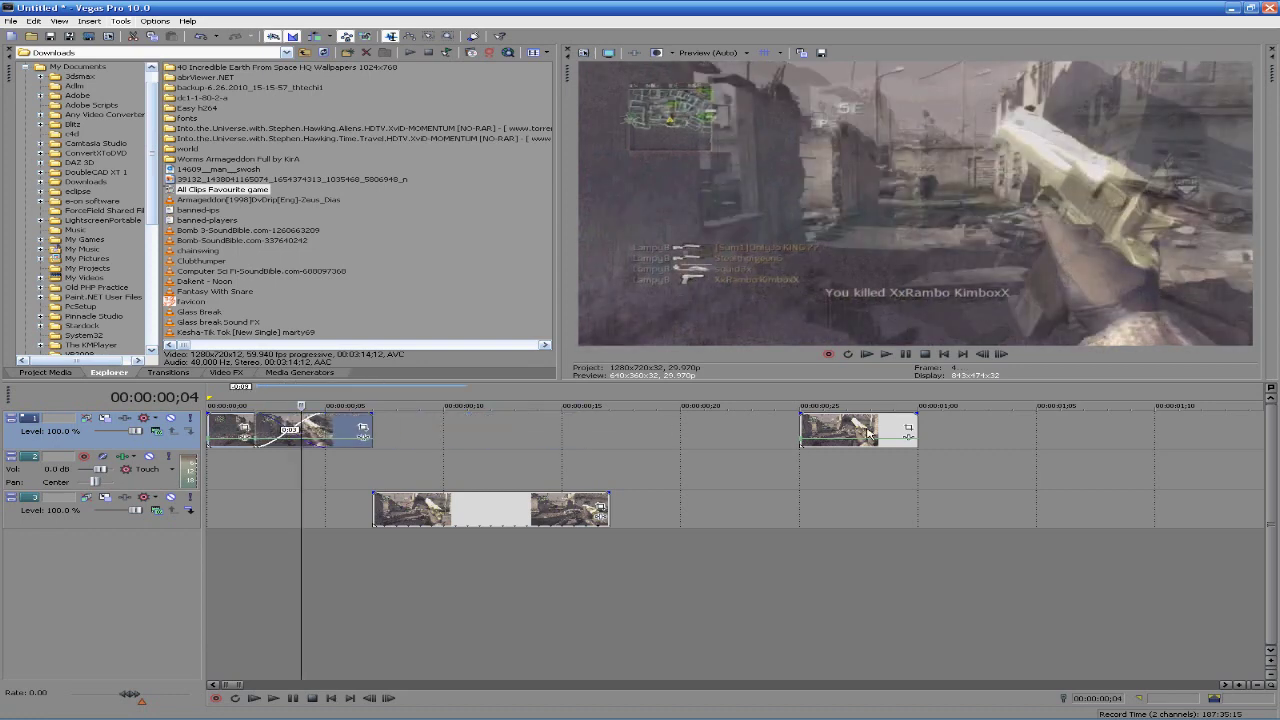
pyautogui.moveTo(868, 432); pyautogui.dragTo(405, 430)
pyautogui.click(273, 698)
pyautogui.click(294, 698)
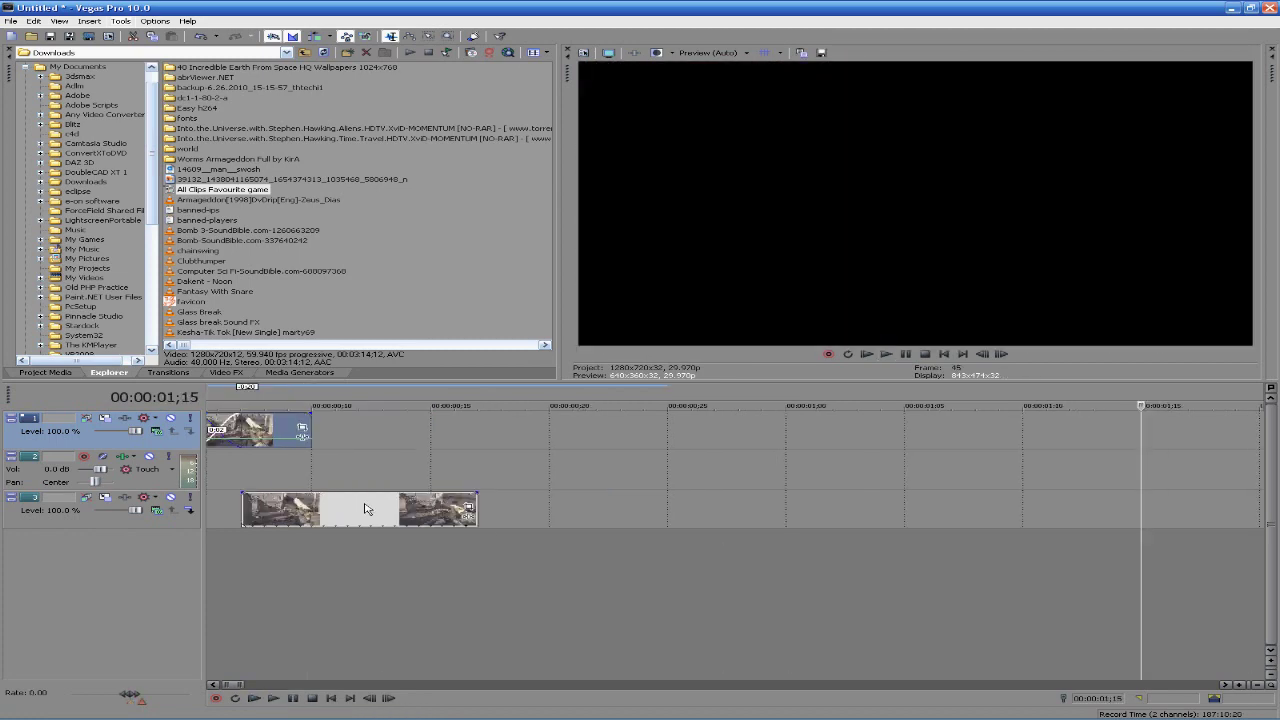
# Move the clip on track 3 later along the timeline, to start at about 00:00:00;29
pyautogui.moveTo(460, 510); pyautogui.dragTo(710, 483)
pyautogui.moveTo(305, 503); pyautogui.dragTo(829, 503)
pyautogui.scroll(-4, 549, 565)
pyautogui.scroll(5, 414, 557)
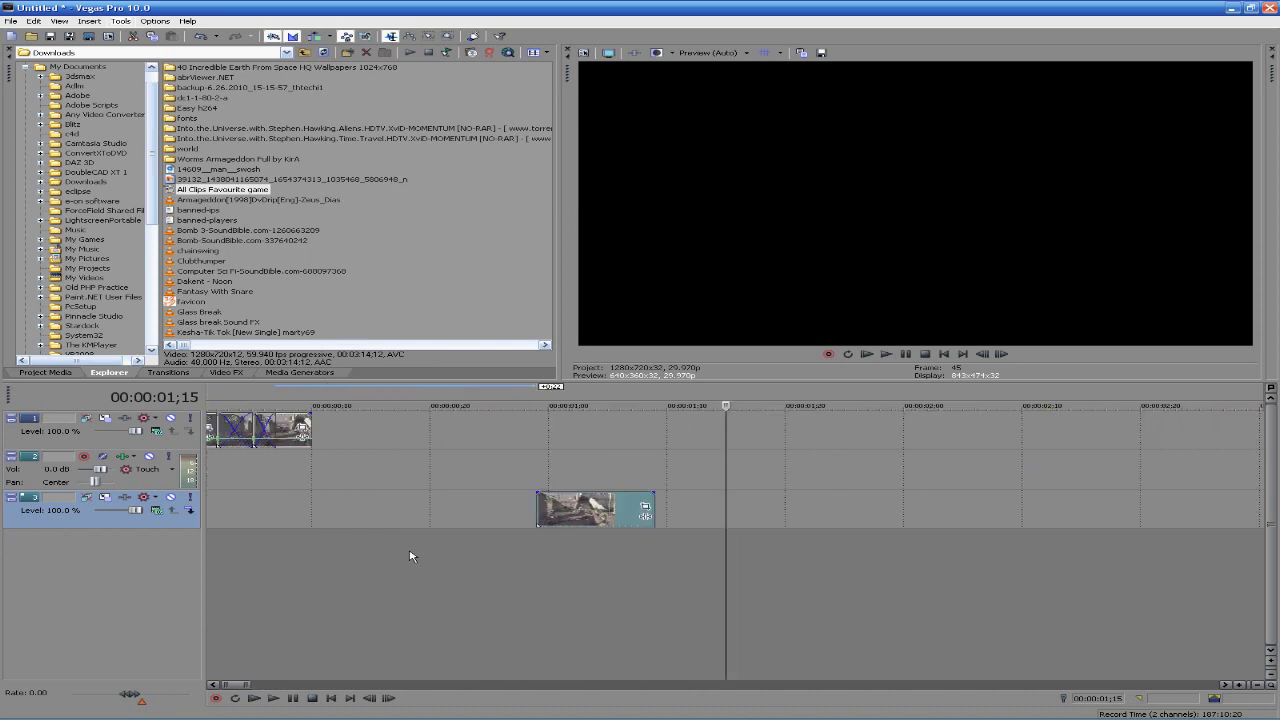
# Separate the overlapping frames on track 1, moving the third to about 00:00:00;18 and the second to about 00:00:00;10
pyautogui.click(254, 422)
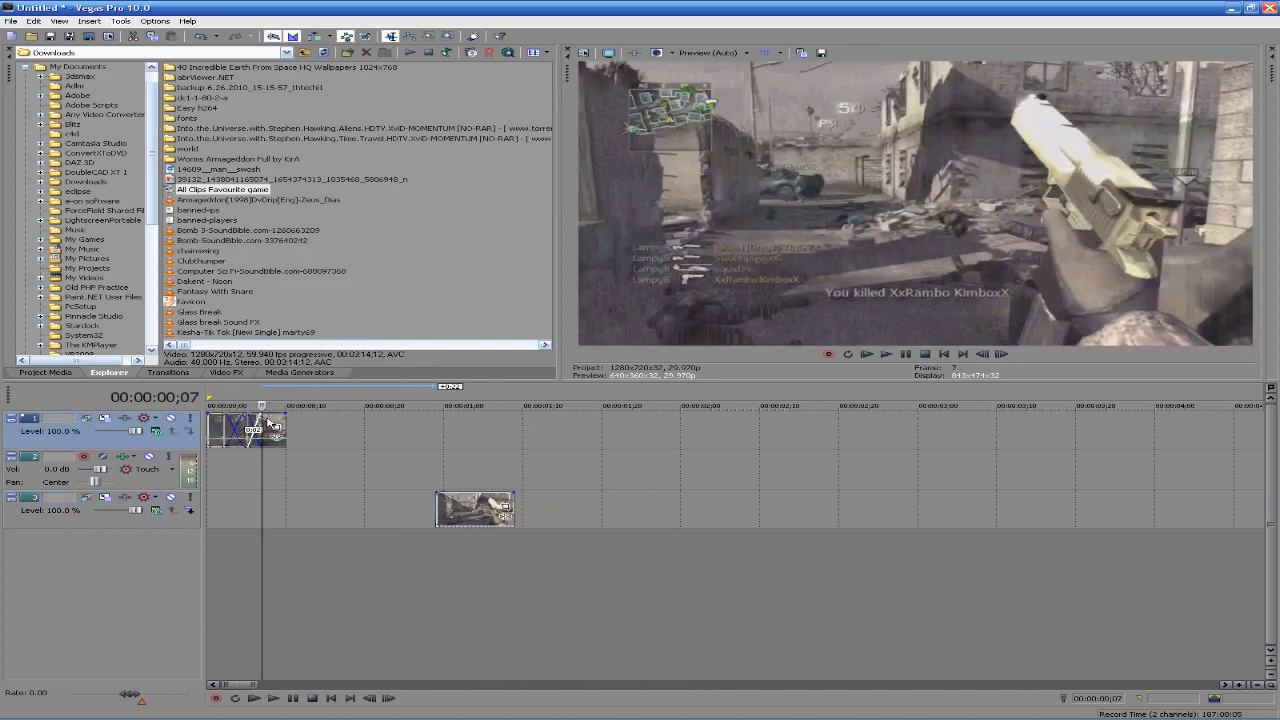
pyautogui.scroll(-2, 265, 422)
pyautogui.scroll(6, 250, 425)
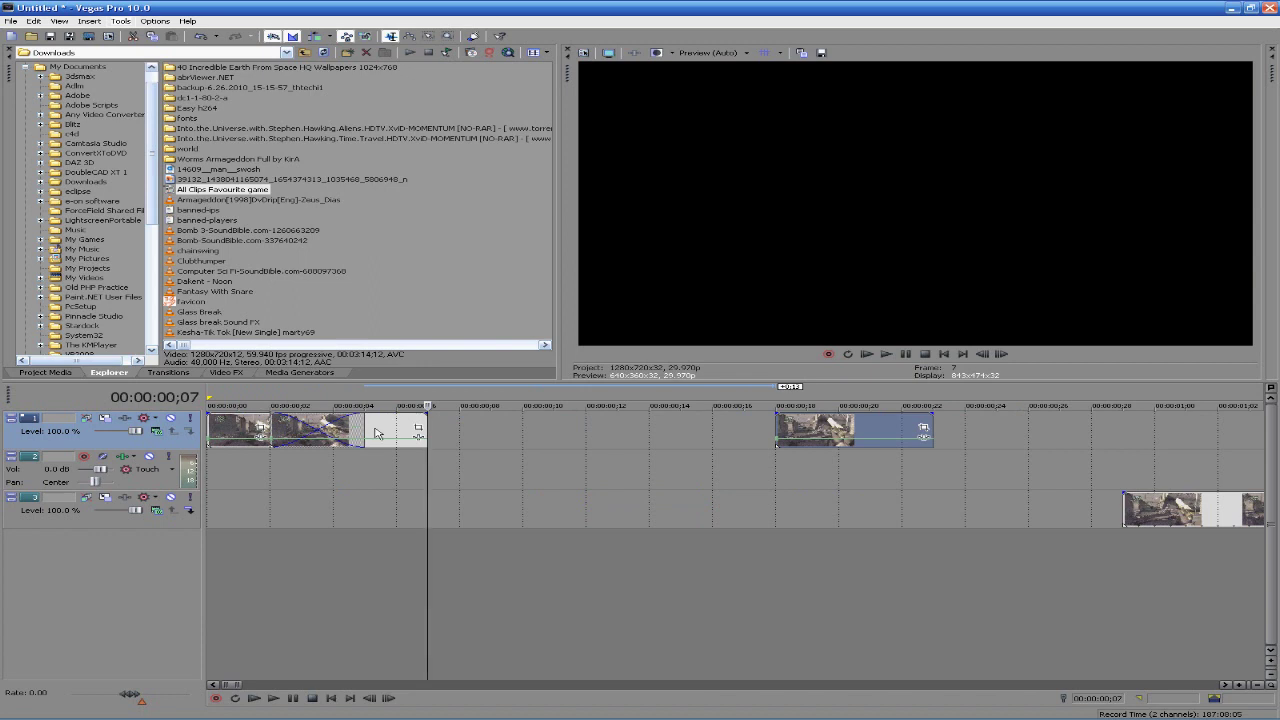
pyautogui.scroll(-4, 337, 432)
pyautogui.scroll(-4, 530, 441)
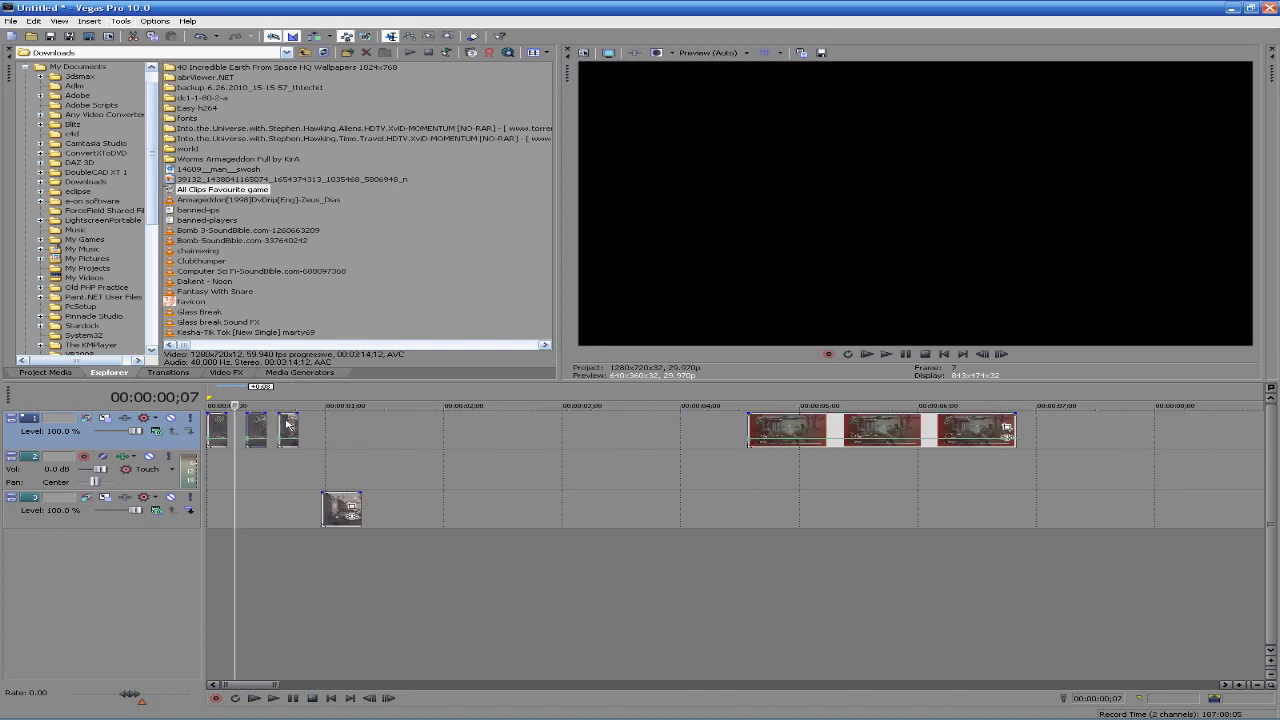
# Stretch the third frame's end to about 00:00:04;00 and delete the leftover clips on tracks 1 and 3
pyautogui.moveTo(287, 424); pyautogui.dragTo(680, 430)
pyautogui.click(791, 430)
pyautogui.press('Delete')
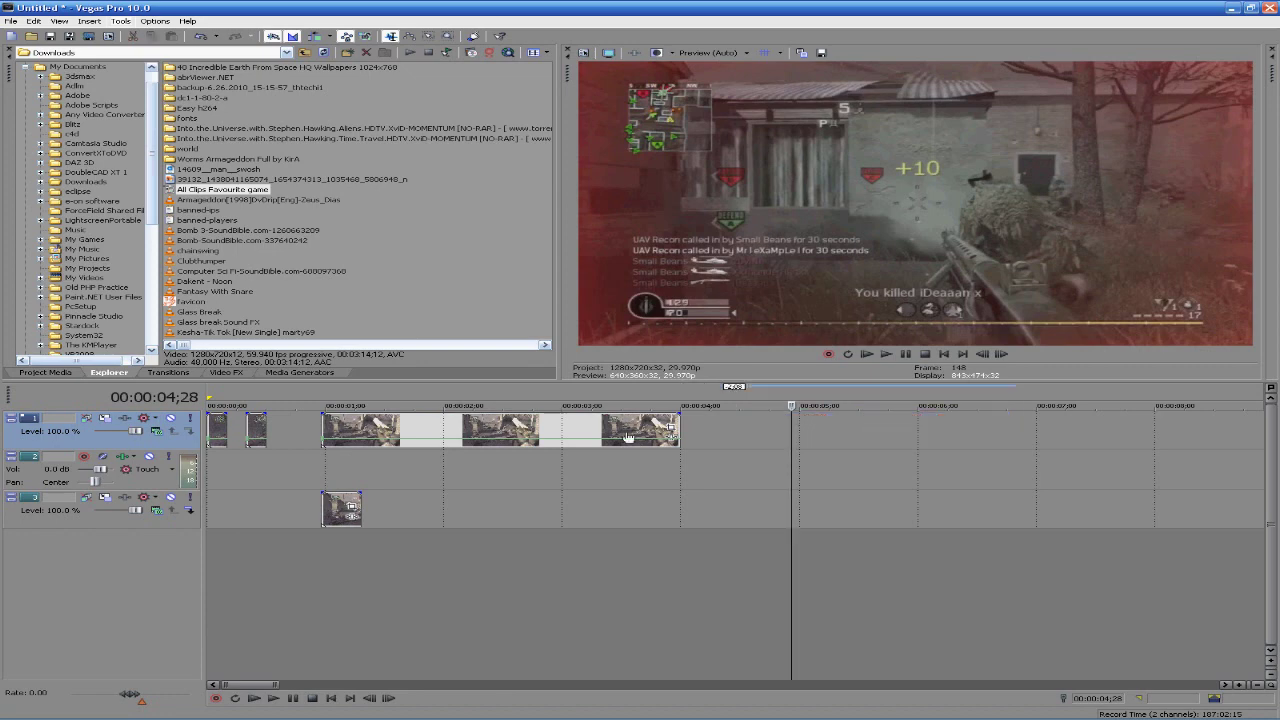
pyautogui.click(350, 503)
pyautogui.press('Delete')
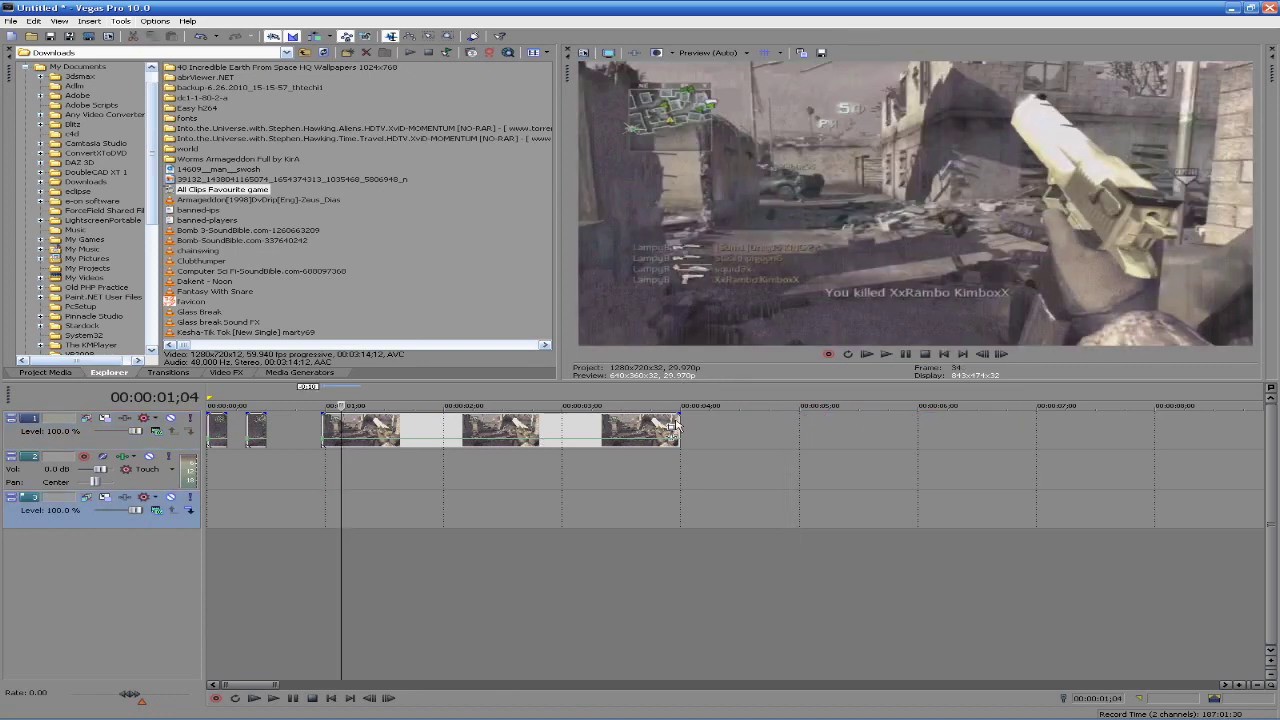
# Move the second and third frames clear of the first, and extend the first frame's end to about 00:00:04;00
pyautogui.click(676, 427)
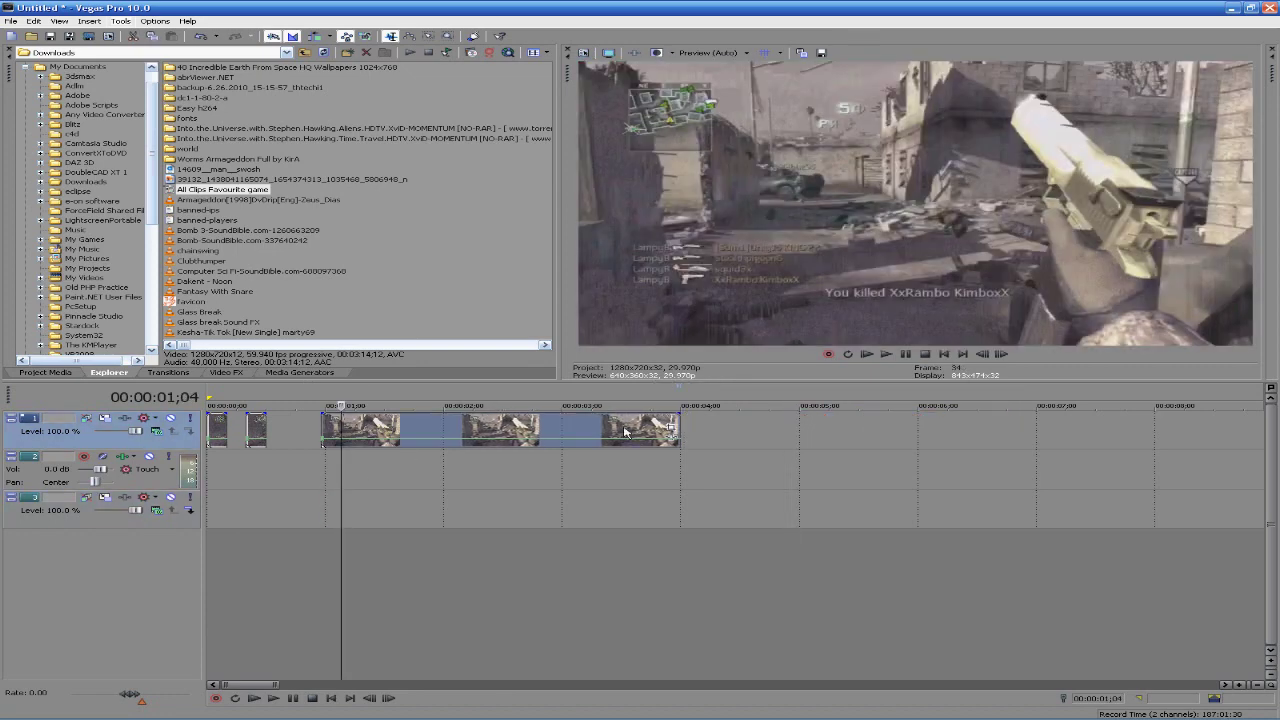
pyautogui.moveTo(624, 431); pyautogui.dragTo(1002, 431)
pyautogui.moveTo(253, 428); pyautogui.dragTo(1118, 430)
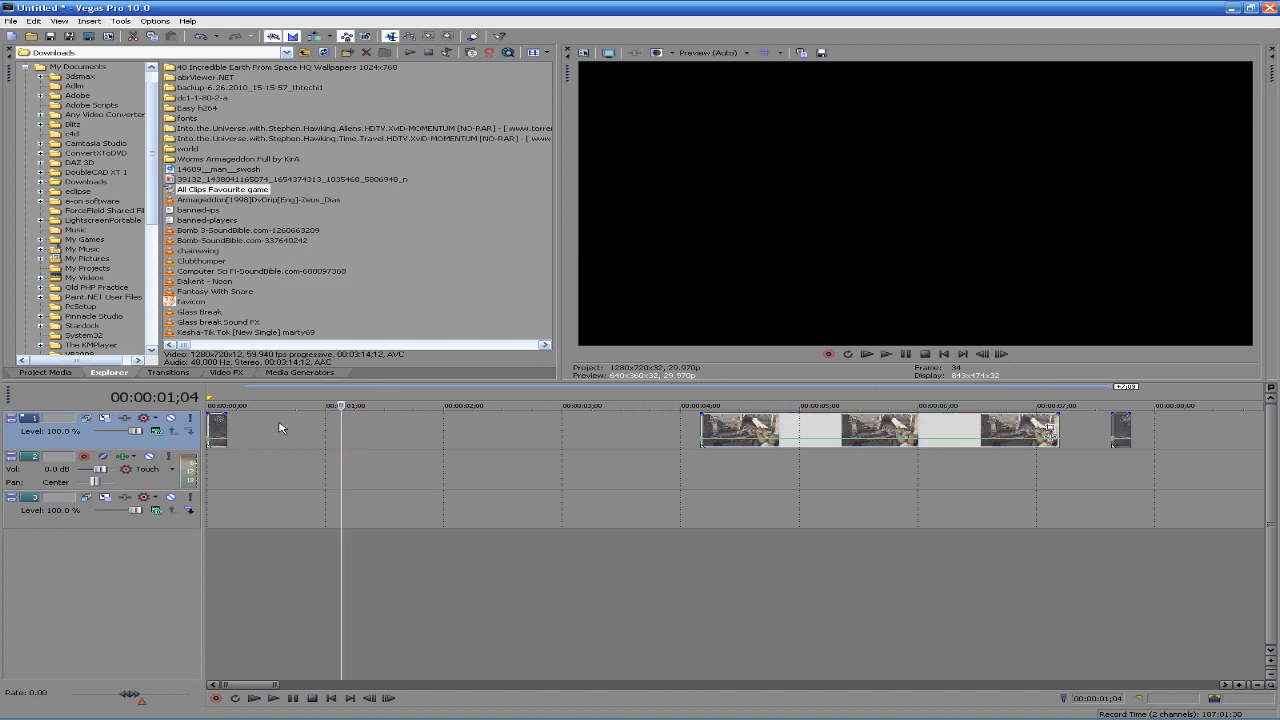
pyautogui.moveTo(228, 428); pyautogui.dragTo(680, 410)
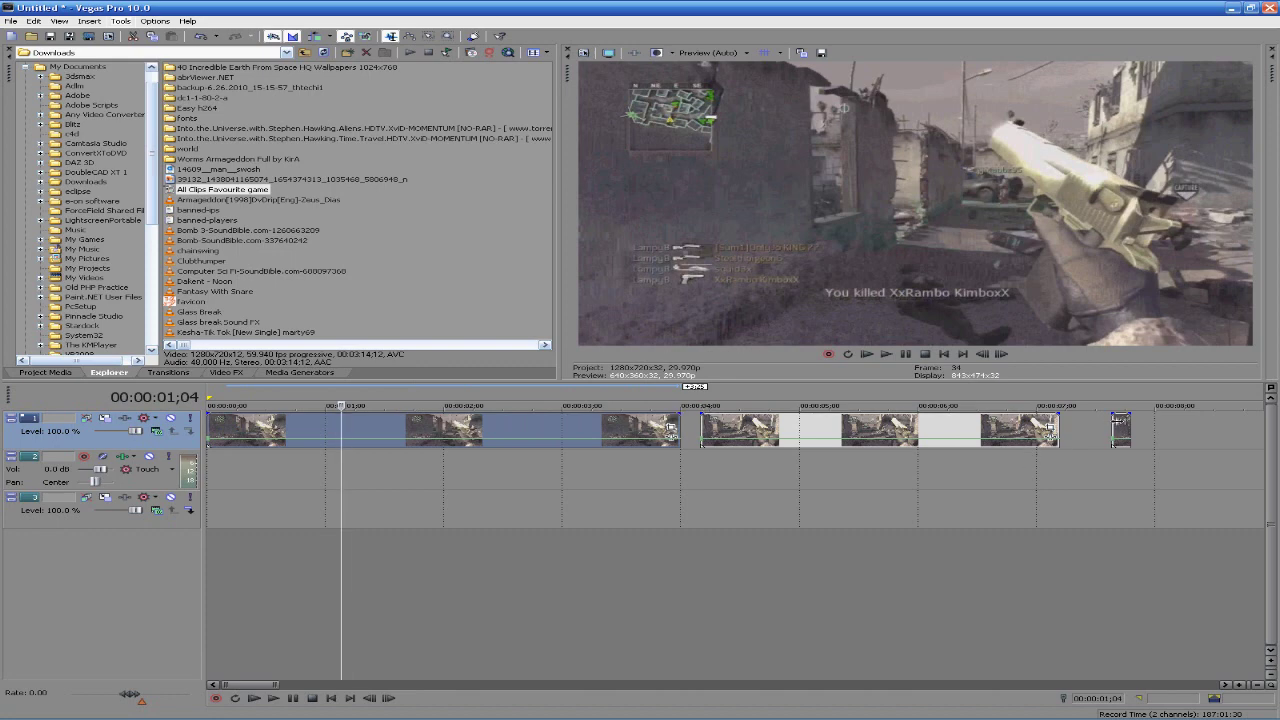
# Lengthen the second frozen frame and overlap all three events on track 1 into long crossfades
pyautogui.click(1122, 428)
pyautogui.click(828, 435)
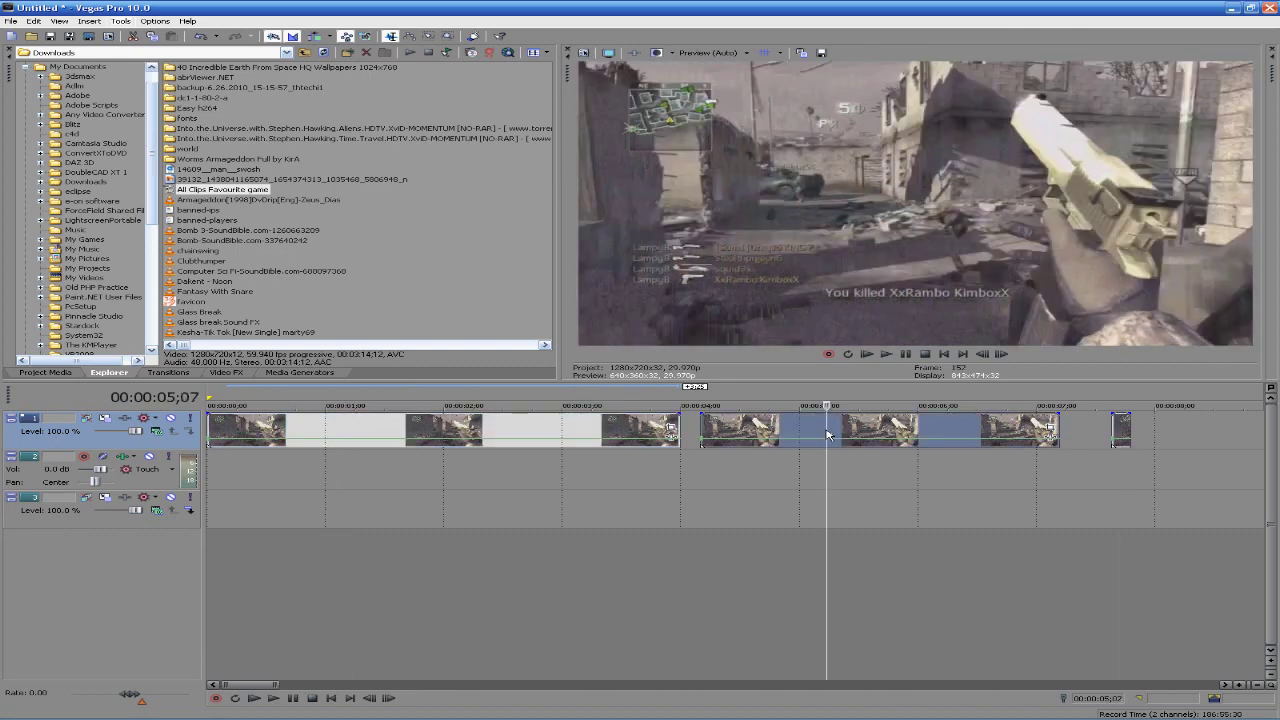
pyautogui.click(484, 430)
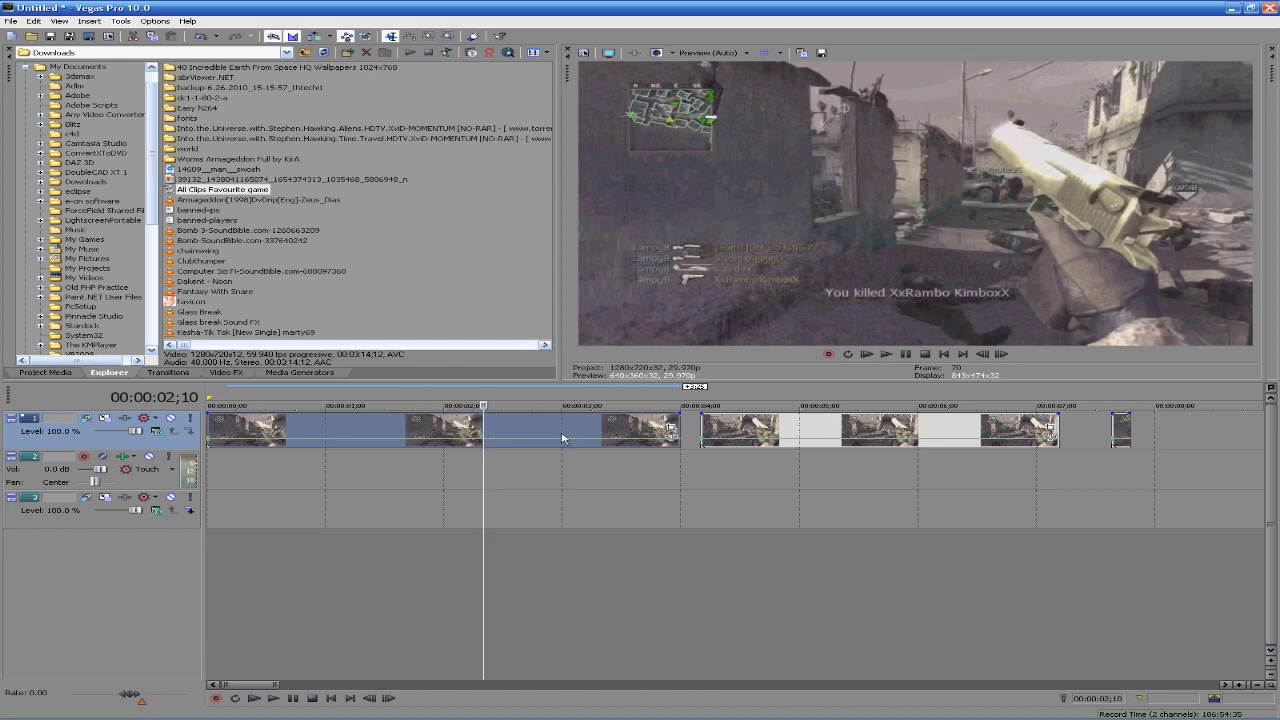
pyautogui.click(1122, 430)
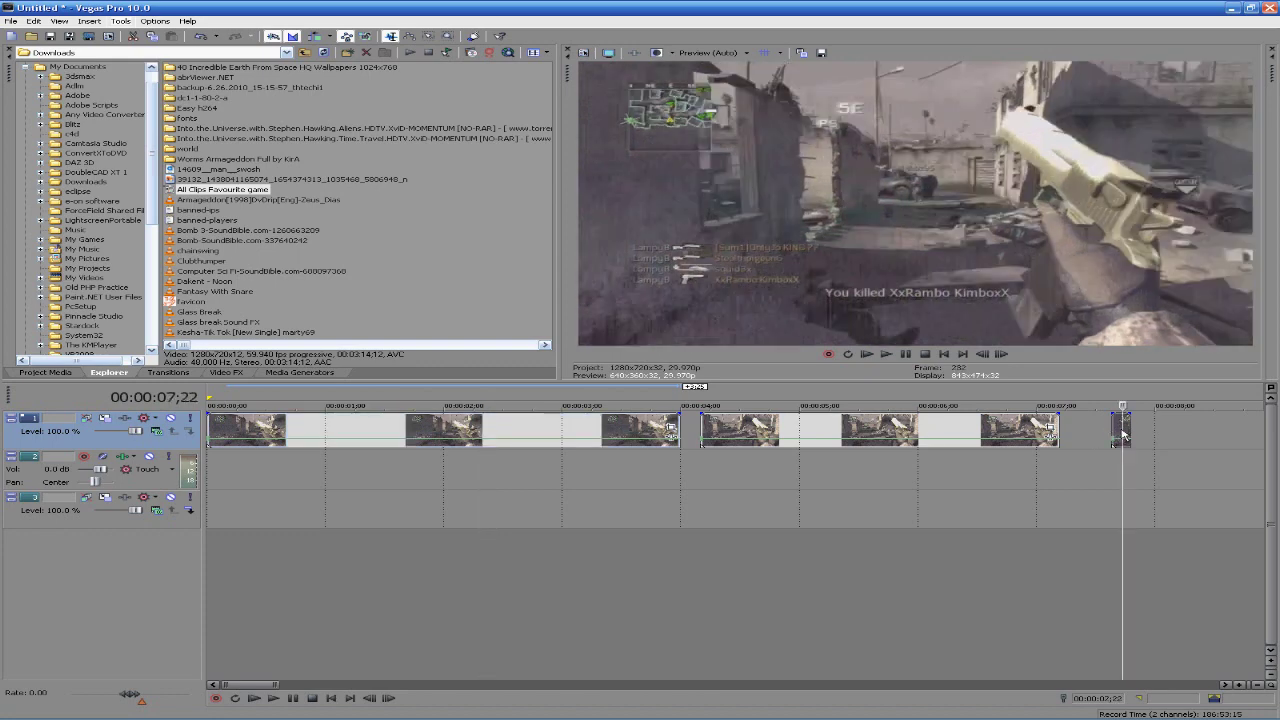
pyautogui.click(1020, 437)
pyautogui.moveTo(874, 443); pyautogui.dragTo(1238, 432)
pyautogui.moveTo(1004, 432)
pyautogui.mouseDown()
pyautogui.moveTo(575, 428)
pyautogui.moveTo(1052, 430)
pyautogui.moveTo(639, 430)
pyautogui.mouseUp()
pyautogui.moveTo(1211, 434); pyautogui.dragTo(937, 436)
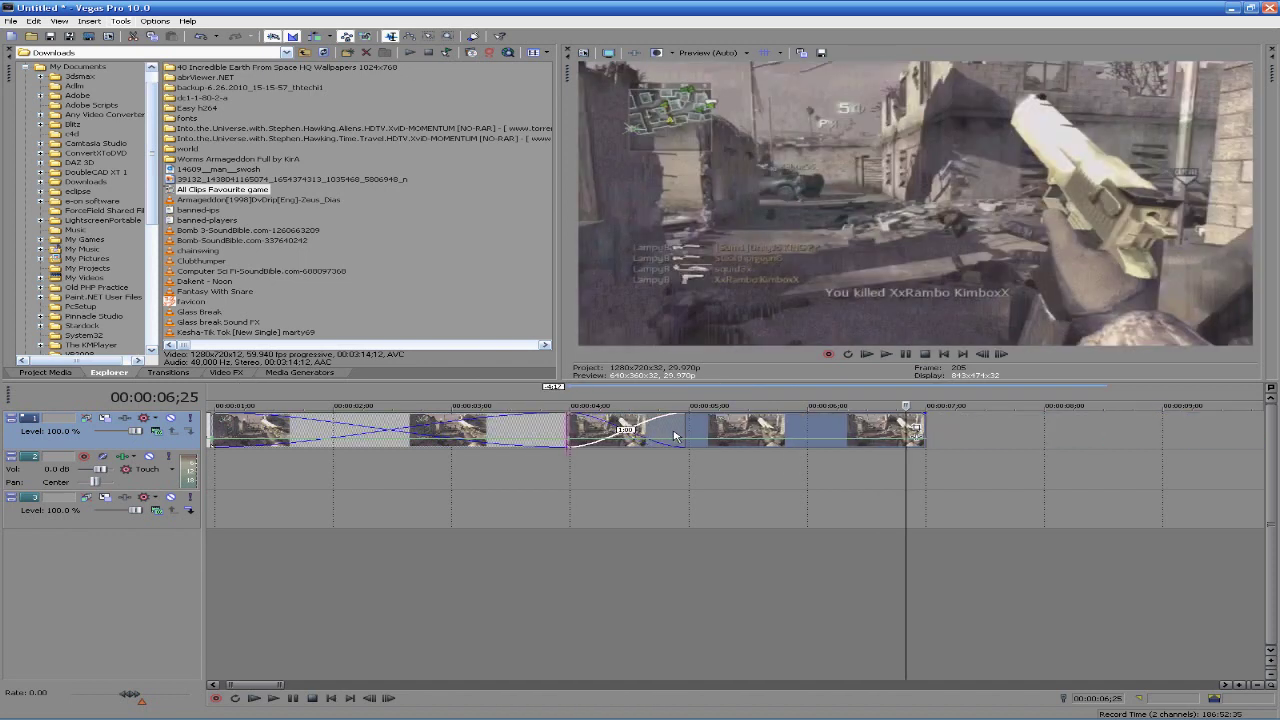
# Shift the second event to about 00:00:01;28 and the third to about 00:00:04;17, and play the sequence from the start
pyautogui.moveTo(626, 431); pyautogui.dragTo(744, 430)
pyautogui.moveTo(979, 430); pyautogui.dragTo(801, 438)
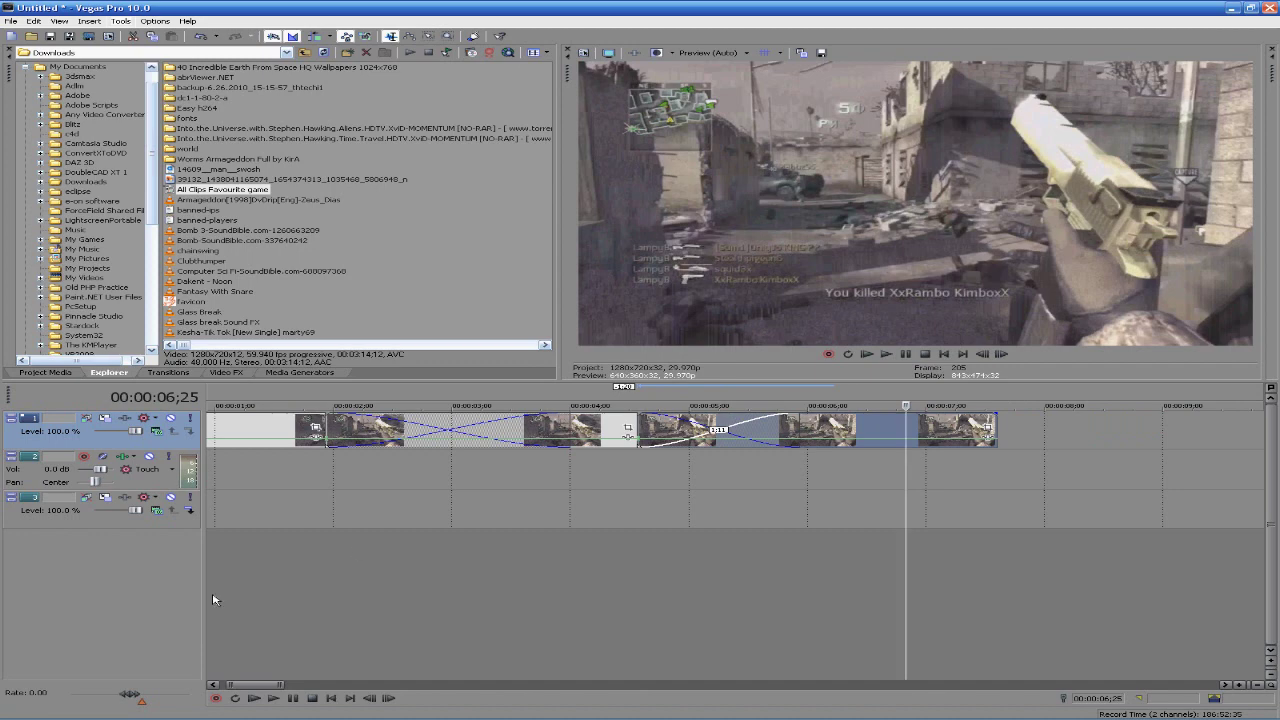
pyautogui.click(252, 698)
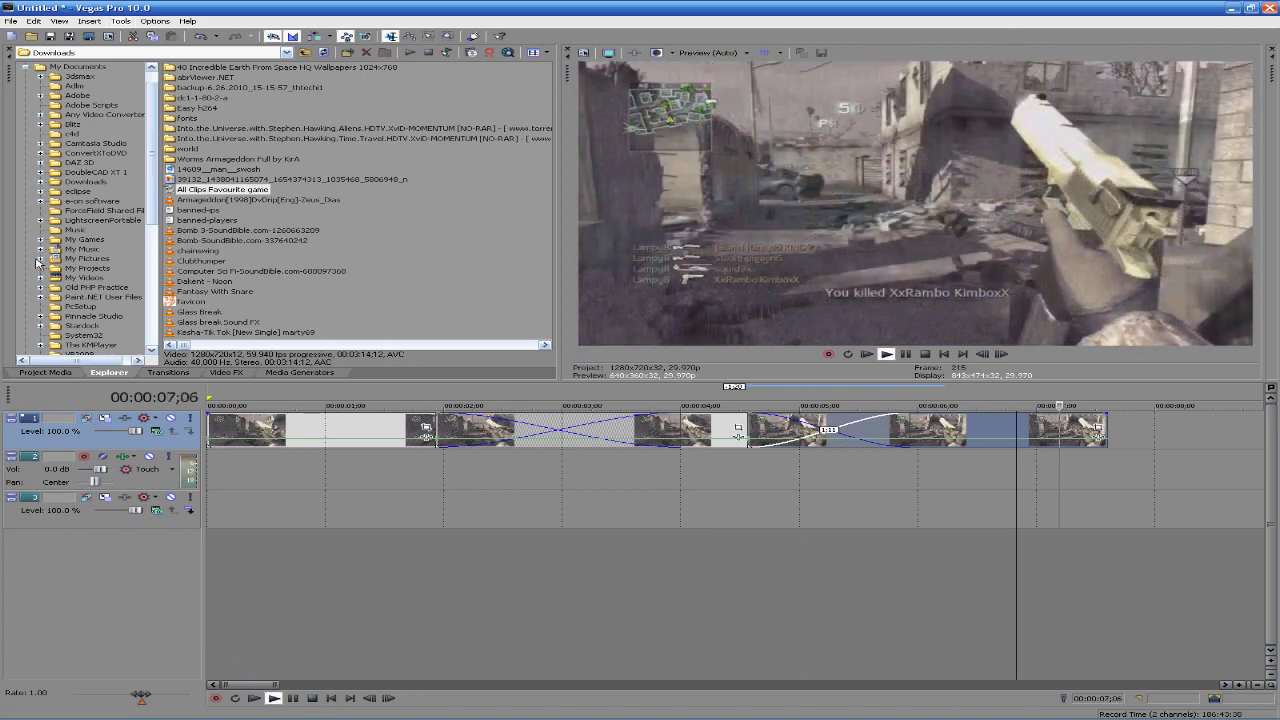
# Split and delete the sequence's outer ends before 00:00:01;02 and after about 00:00:06;18, and play the rest from 00:00:01;02
pyautogui.click(335, 428)
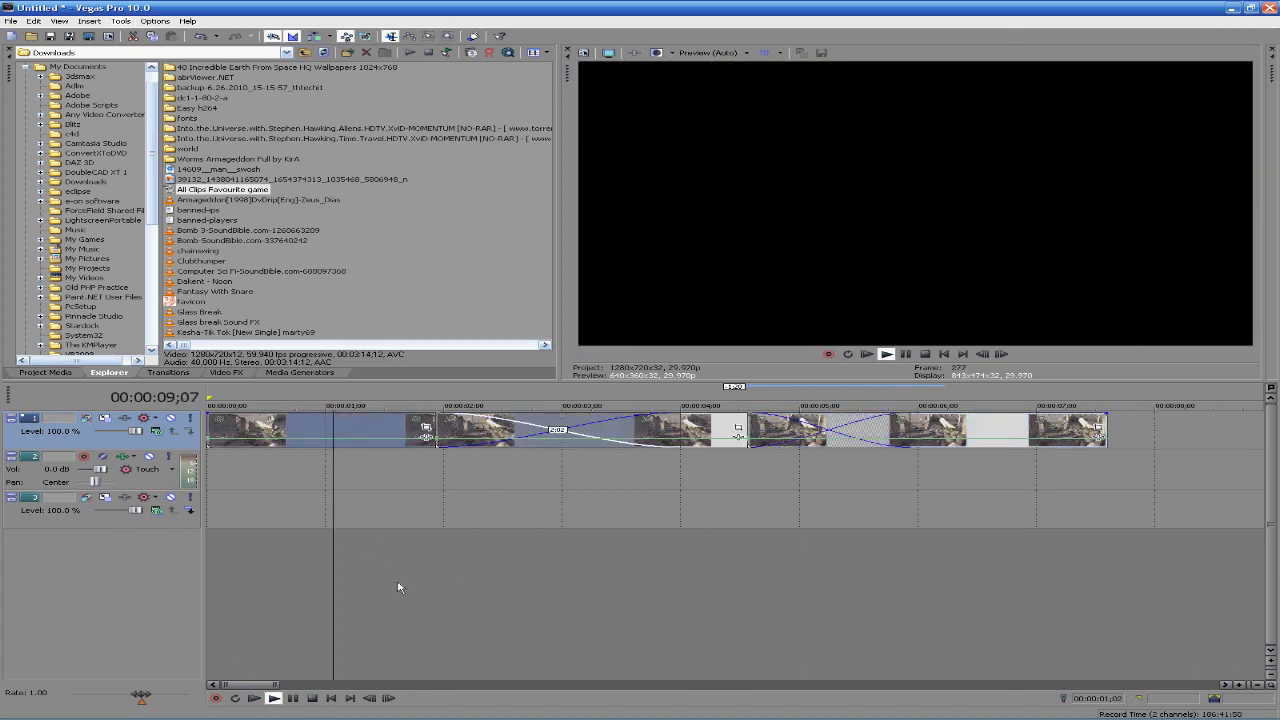
pyautogui.click(990, 429)
pyautogui.press('s')
pyautogui.click(1016, 432)
pyautogui.press('Delete')
pyautogui.click(298, 432)
pyautogui.press('Delete')
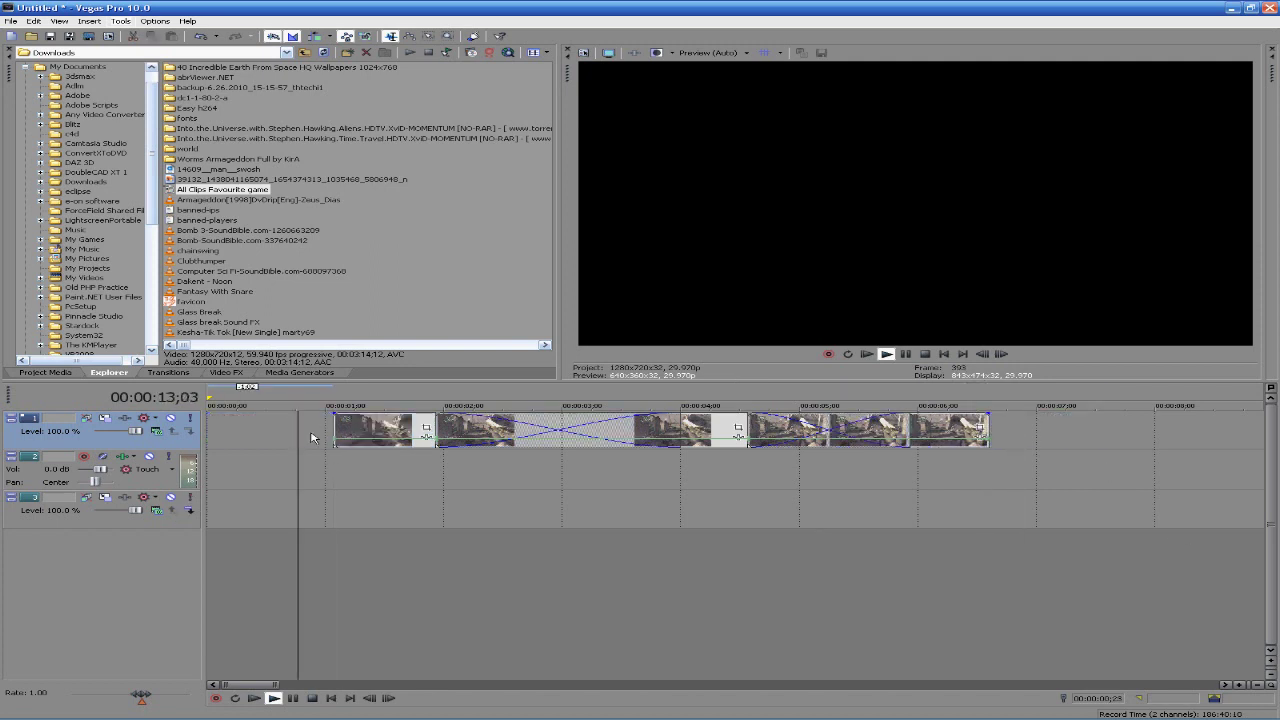
pyautogui.moveTo(298, 494); pyautogui.dragTo(329, 458)
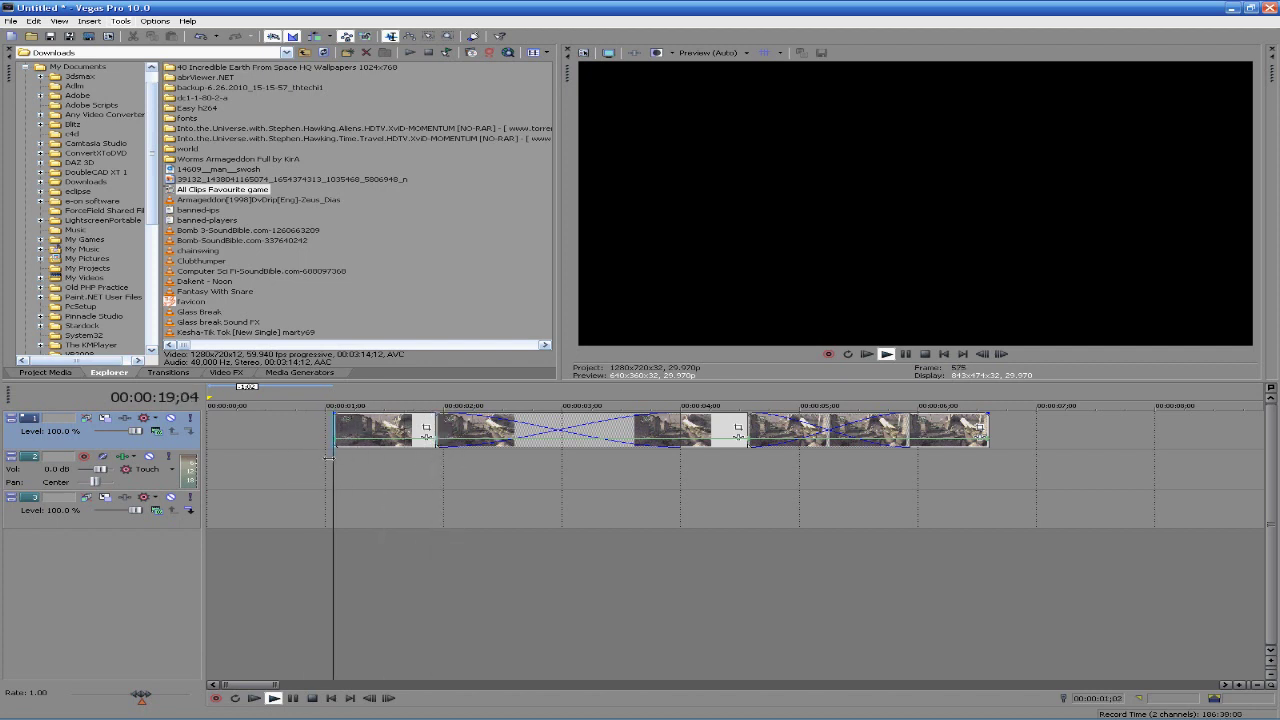
pyautogui.click(274, 698)
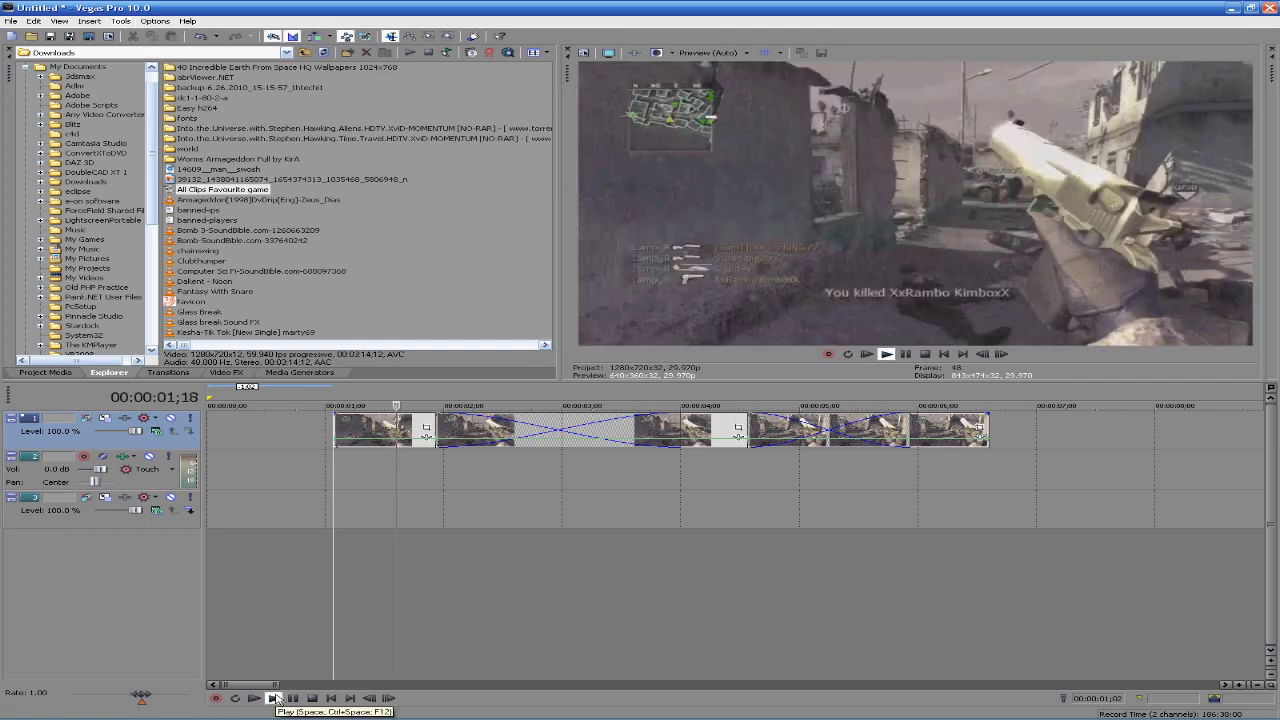